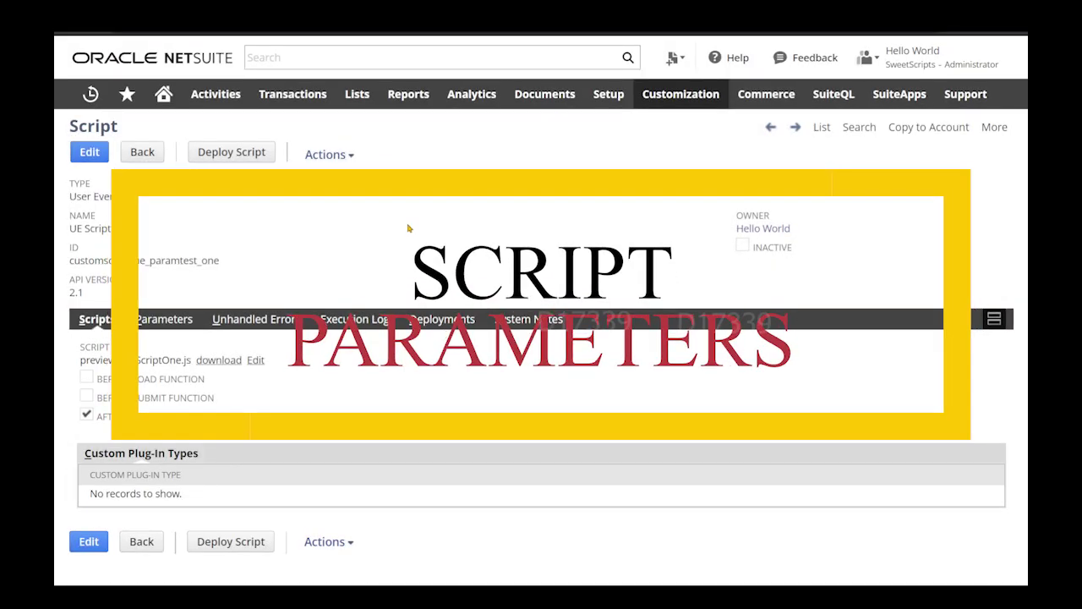
Open a new parameter form for the UE Script One script and examine the available field types.
{"action": "left_click", "coordinate": [178, 320]}
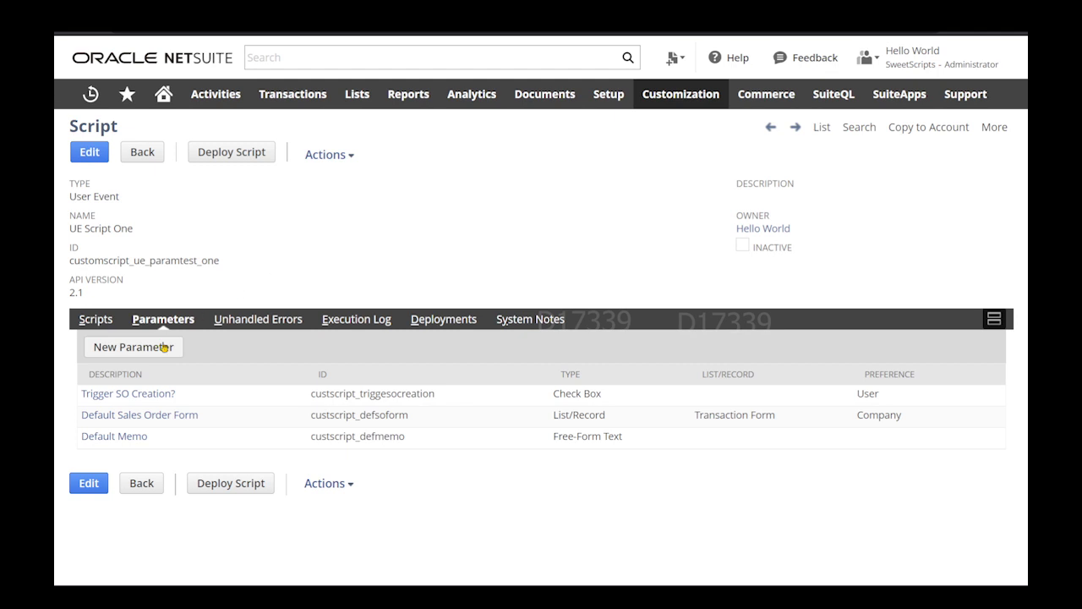
{"action": "left_click", "coordinate": [145, 355]}
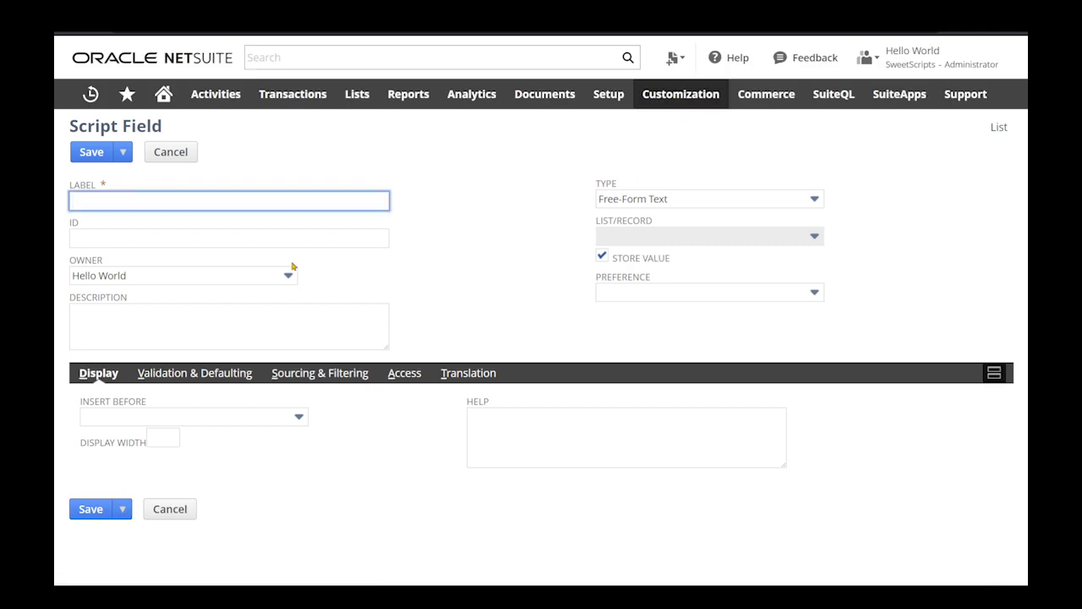
{"action": "left_click", "coordinate": [339, 239]}
{"action": "left_click", "coordinate": [447, 176]}
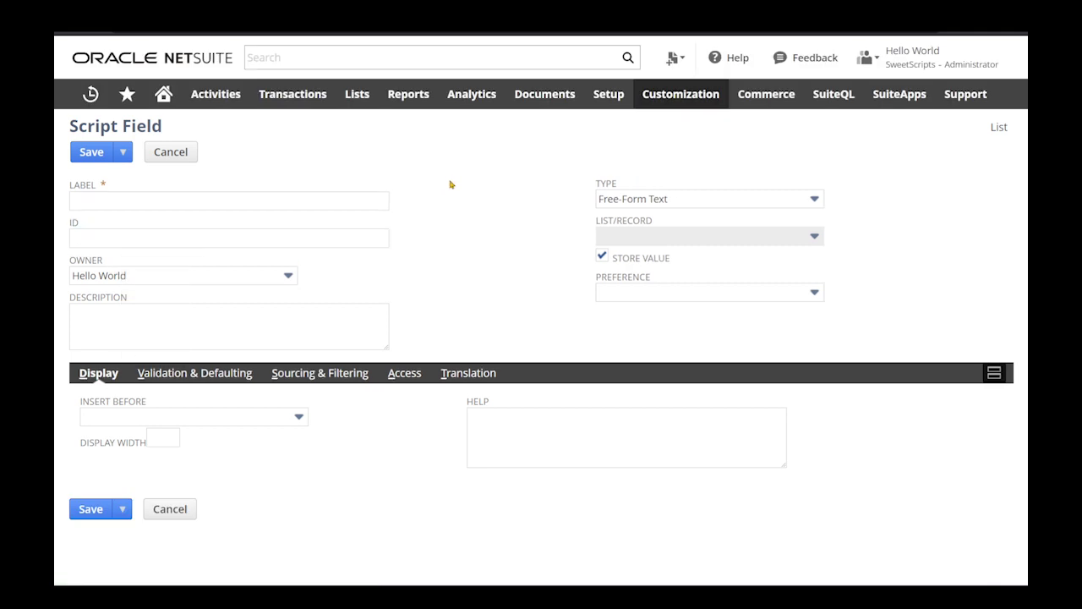
{"action": "left_click", "coordinate": [685, 200]}
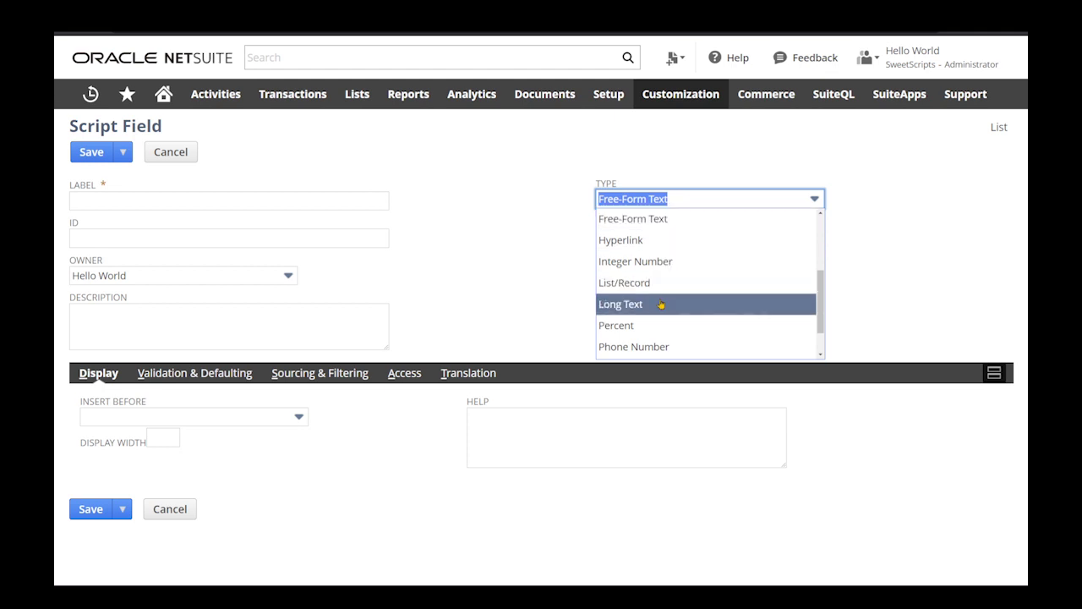
{"action": "scroll", "coordinate": [660, 304], "scroll_direction": "down", "scroll_amount": 1}
{"action": "scroll", "coordinate": [664, 304], "scroll_direction": "up", "scroll_amount": 2}
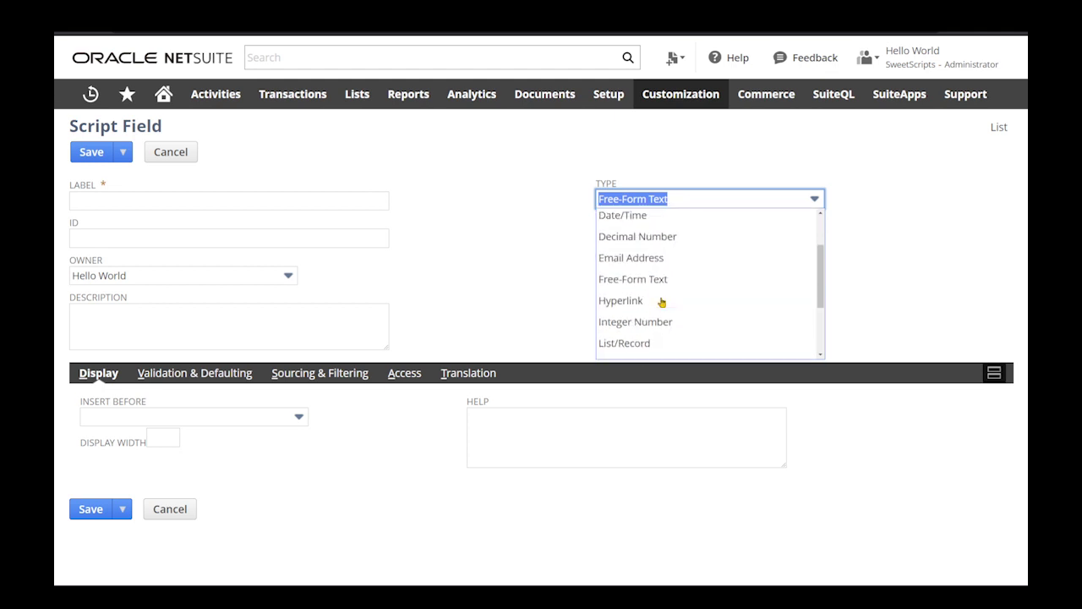
{"action": "scroll", "coordinate": [669, 256], "scroll_direction": "down", "scroll_amount": 2}
{"action": "scroll", "coordinate": [669, 249], "scroll_direction": "up", "scroll_amount": 2}
Examine the preference options for a new script parameter, and leave the form without saving.
{"action": "left_click", "coordinate": [584, 282]}
{"action": "left_click", "coordinate": [653, 292]}
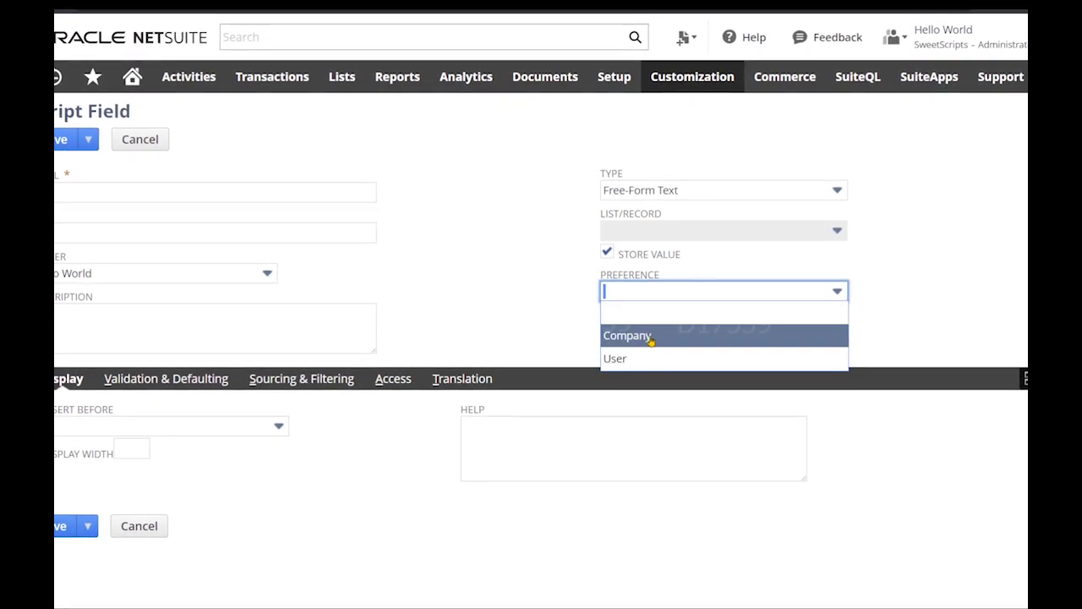
{"action": "left_click", "coordinate": [528, 308]}
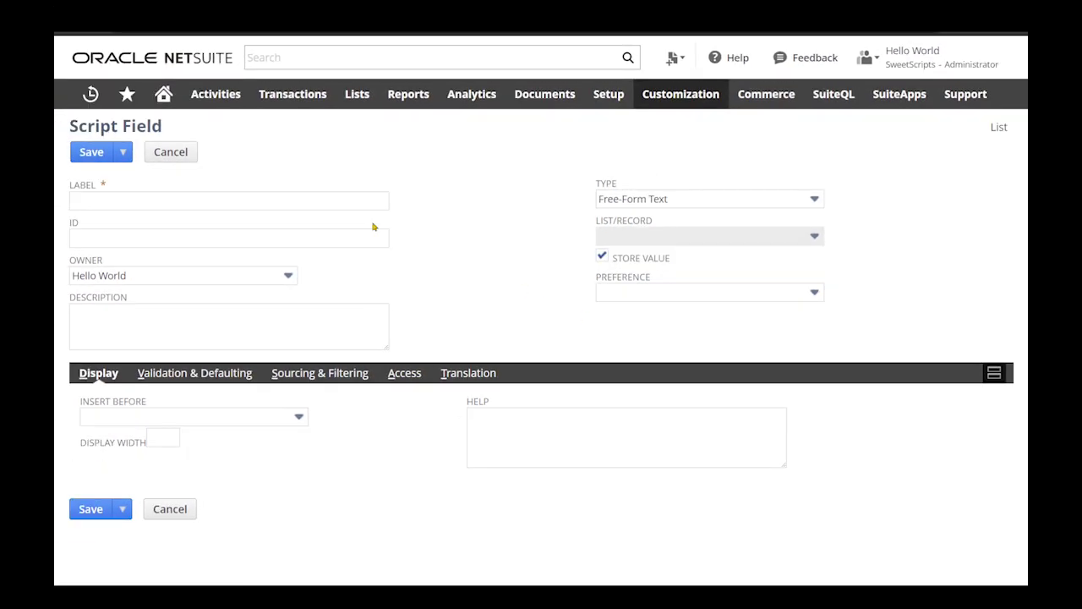
{"action": "left_click", "coordinate": [137, 138]}
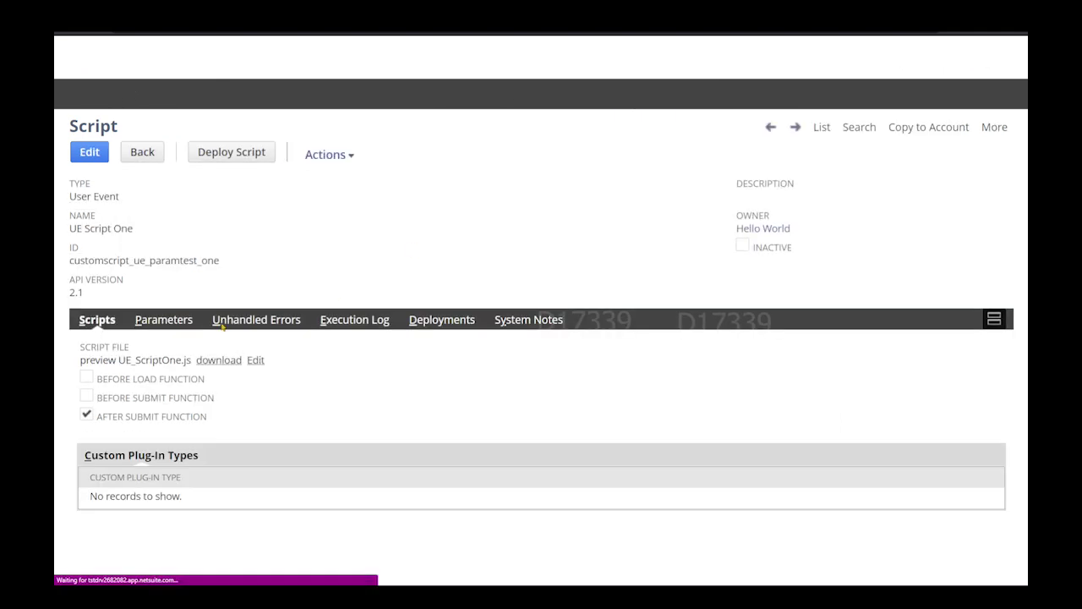
Display the script's parameters and review the description, type and preference of the Trigger SO Creation? parameter.
{"action": "left_click", "coordinate": [163, 319]}
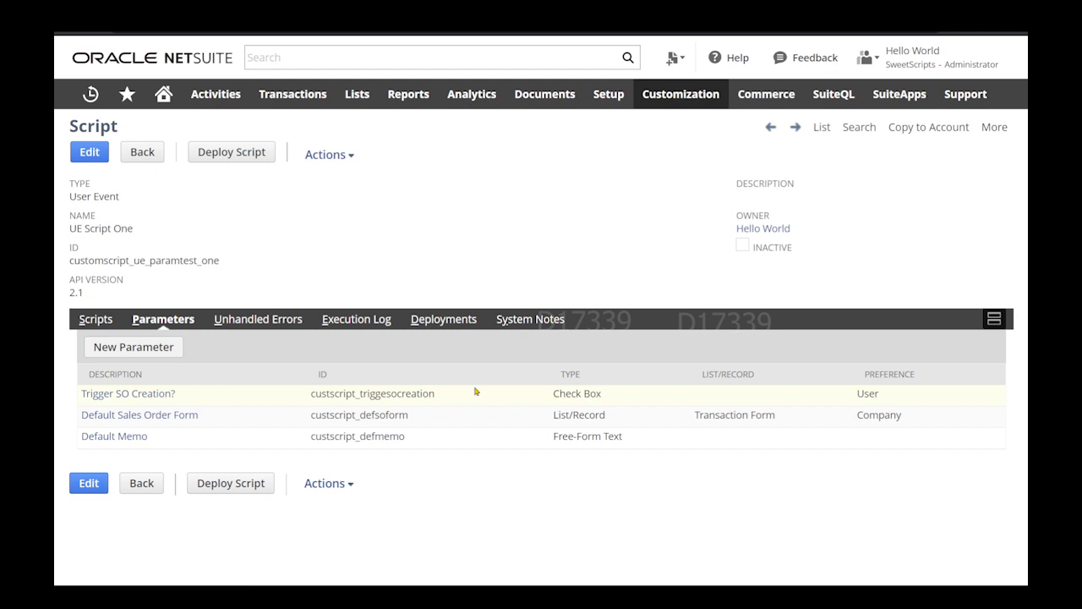
{"action": "double_click", "coordinate": [880, 394]}
{"action": "left_click_drag", "start_coordinate": [177, 394], "coordinate": [83, 396]}
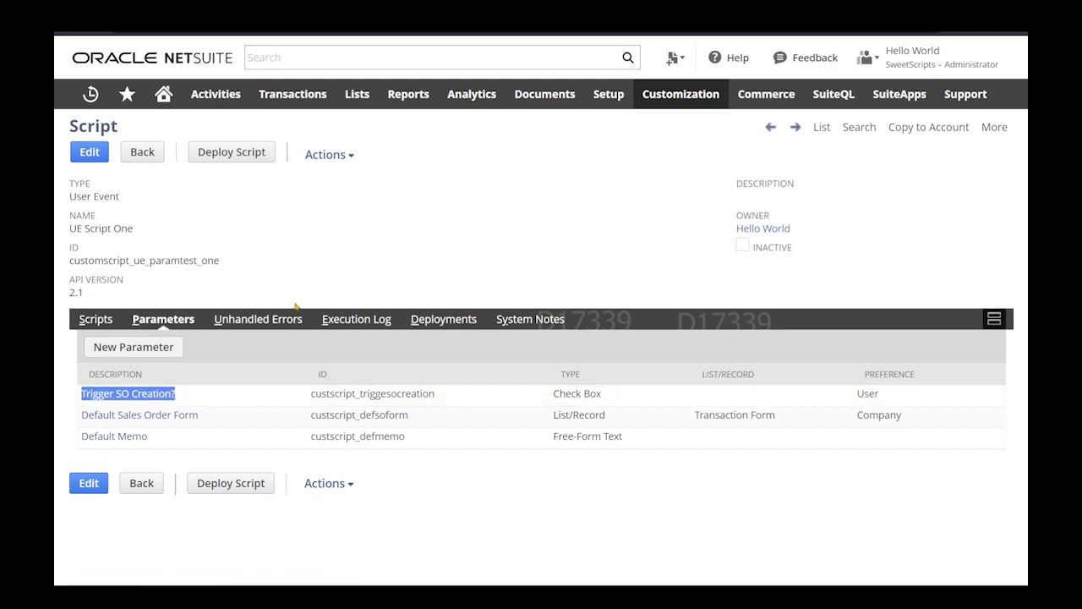
{"action": "left_click", "coordinate": [340, 260]}
{"action": "double_click", "coordinate": [587, 390]}
{"action": "left_click", "coordinate": [518, 247]}
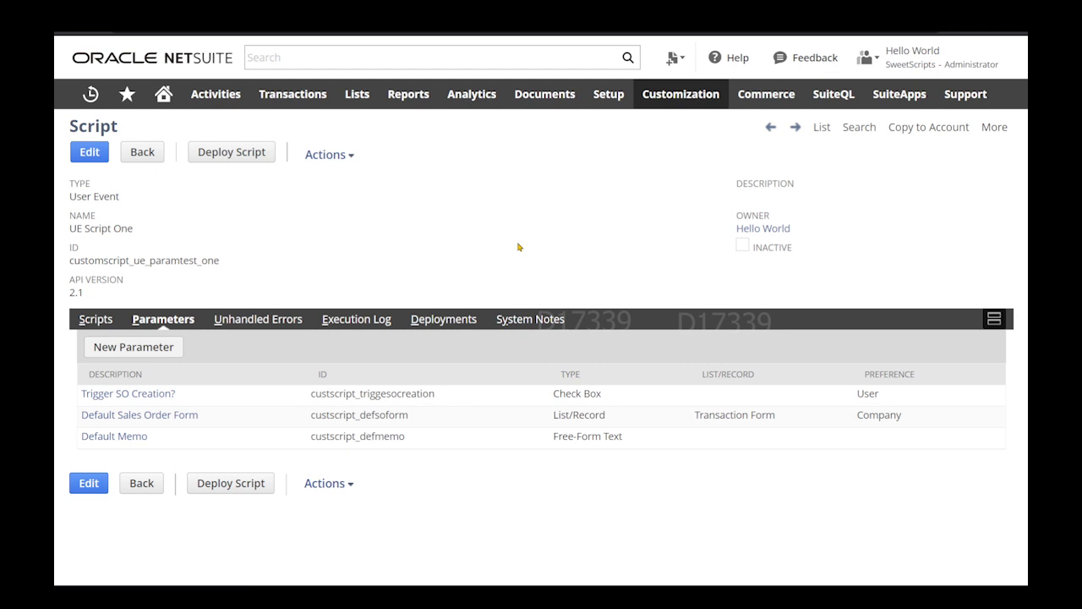
Compare the preference settings of Trigger SO Creation? and Default Sales Order Form, including the form parameter's list/record source.
{"action": "left_click_drag", "start_coordinate": [885, 396], "coordinate": [858, 395]}
{"action": "left_click", "coordinate": [829, 484]}
{"action": "left_click_drag", "start_coordinate": [912, 421], "coordinate": [855, 415]}
{"action": "left_click", "coordinate": [842, 498]}
{"action": "left_click_drag", "start_coordinate": [911, 418], "coordinate": [855, 421]}
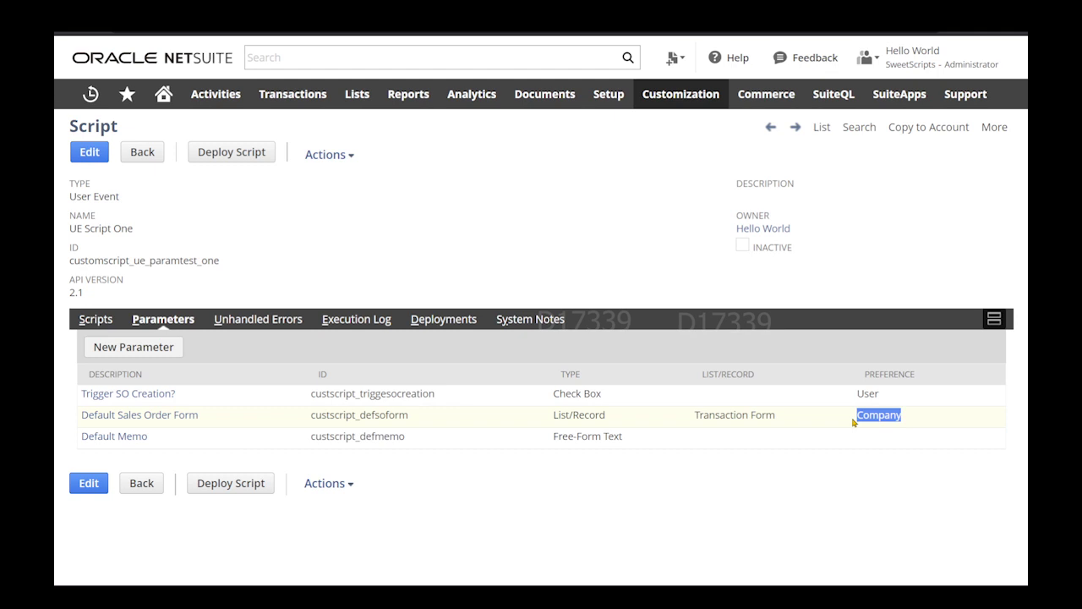
{"action": "left_click", "coordinate": [851, 457]}
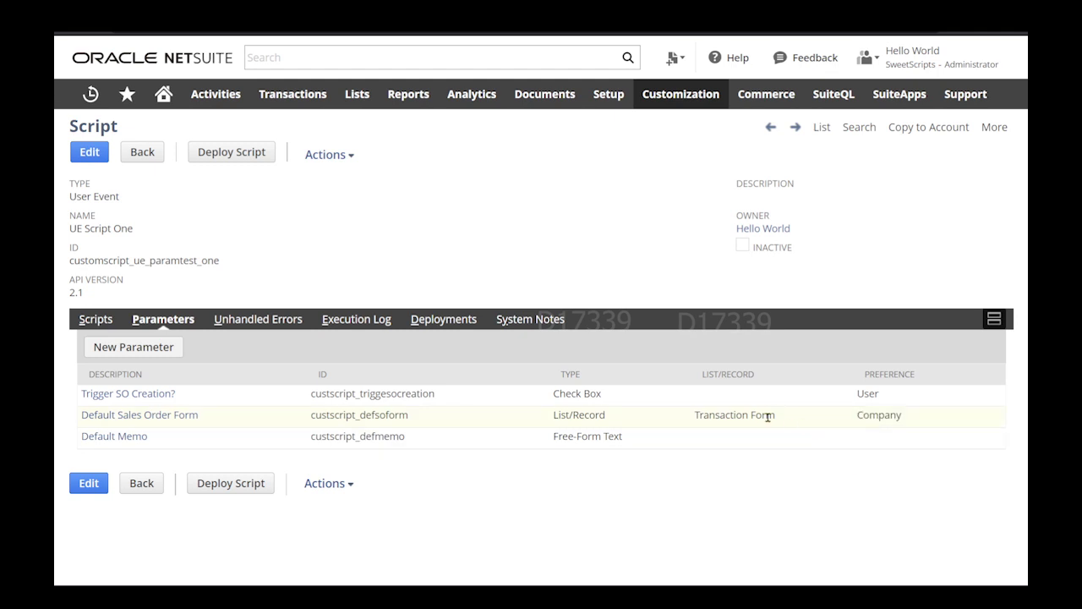
{"action": "left_click_drag", "start_coordinate": [778, 420], "coordinate": [695, 417]}
{"action": "left_click", "coordinate": [691, 474]}
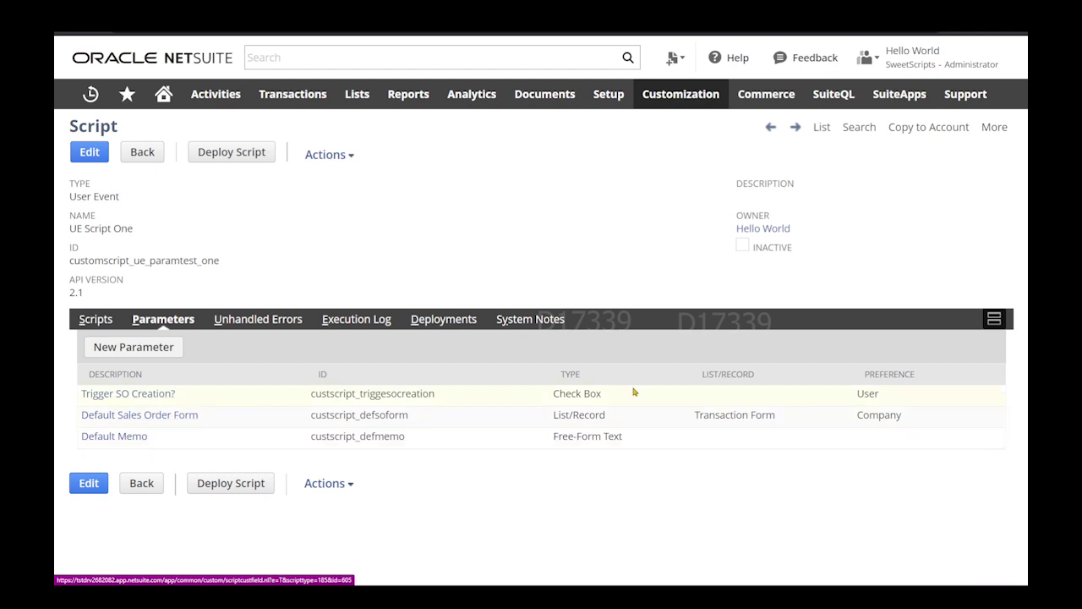
{"action": "left_click_drag", "start_coordinate": [881, 395], "coordinate": [856, 394]}
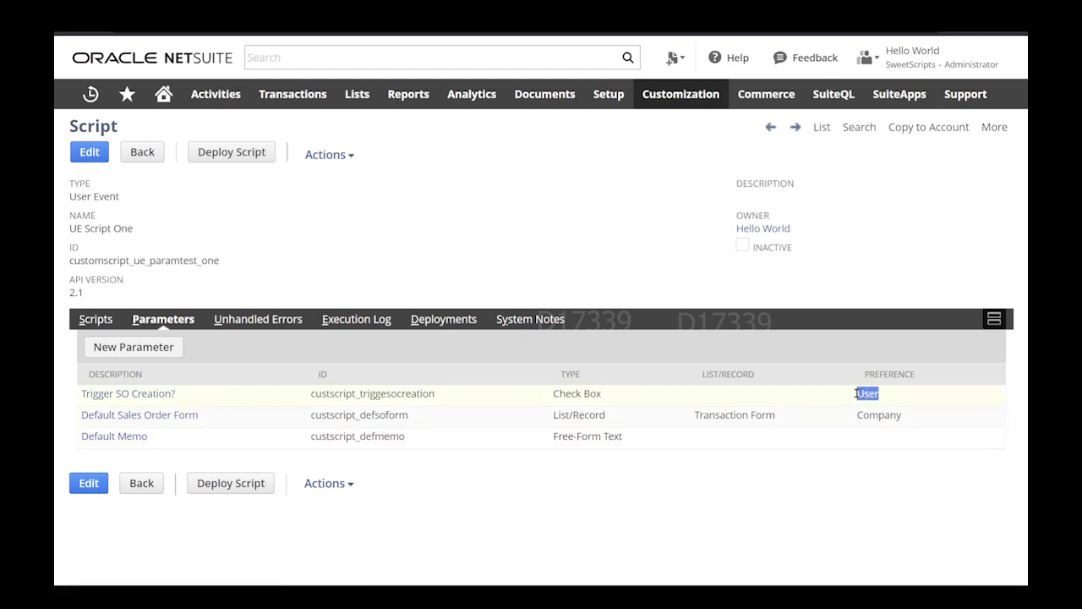
{"action": "left_click", "coordinate": [579, 255]}
Enable Trigger SO Creation? in the user-level custom preferences and save the preferences.
{"action": "mouse_move", "coordinate": [164, 94]}
{"action": "double_click", "coordinate": [856, 392]}
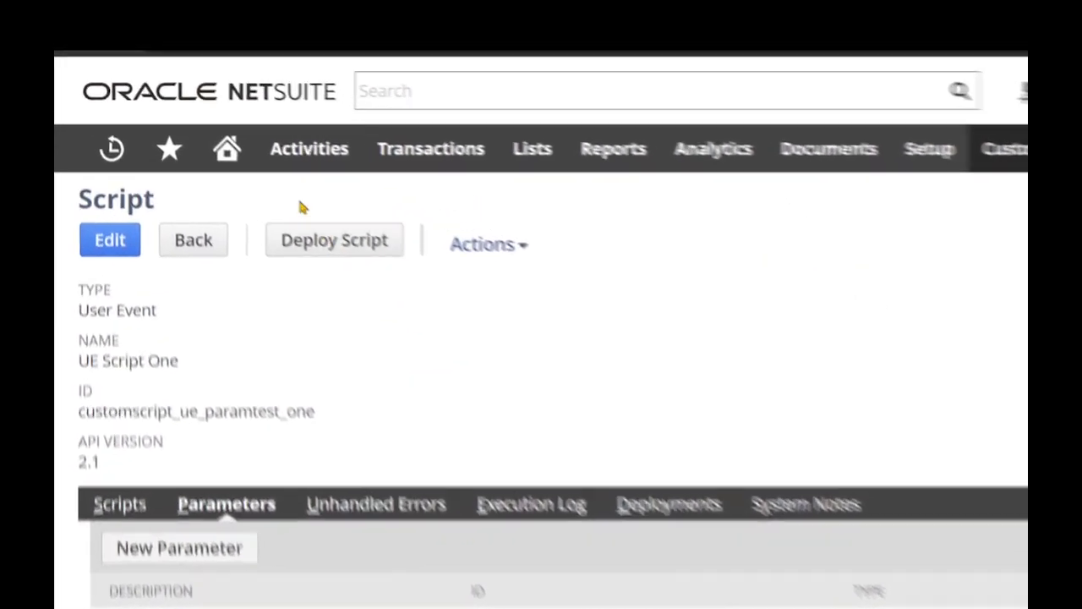
{"action": "mouse_move", "coordinate": [163, 94]}
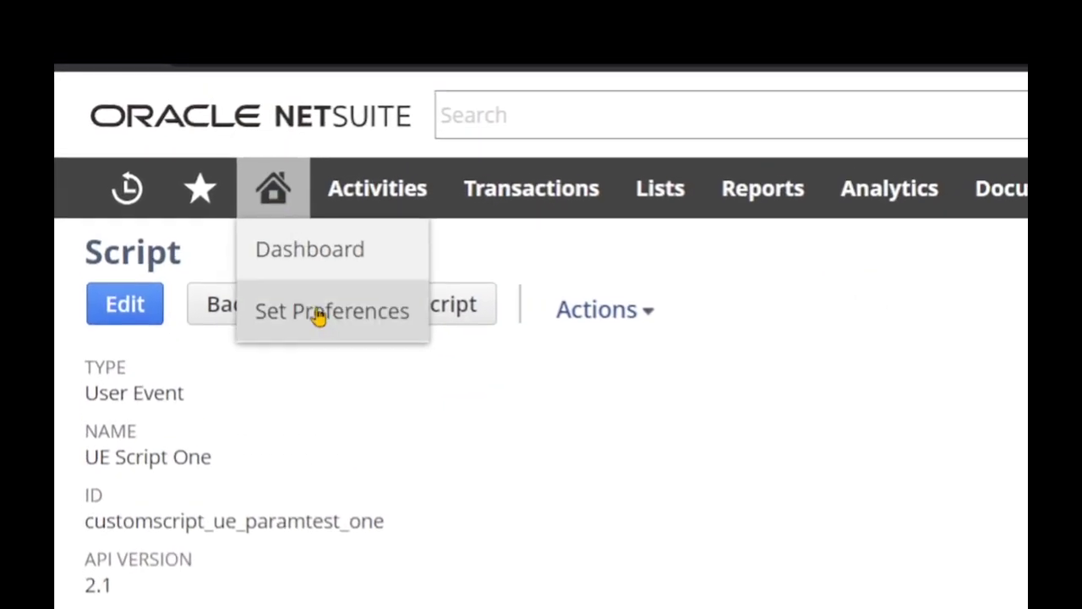
{"action": "mouse_move", "coordinate": [531, 187]}
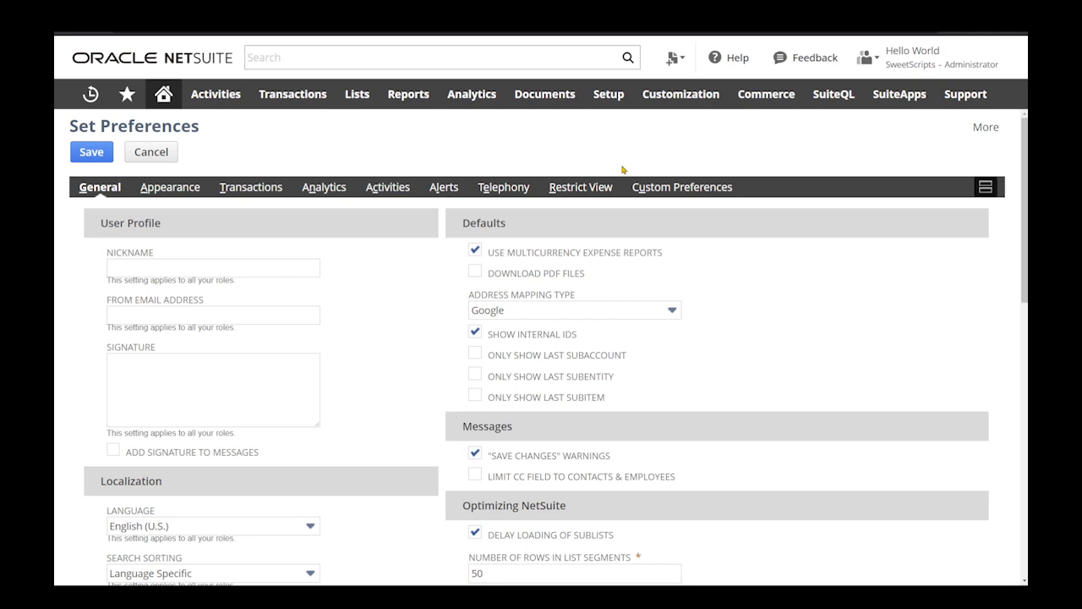
{"action": "left_click", "coordinate": [678, 189]}
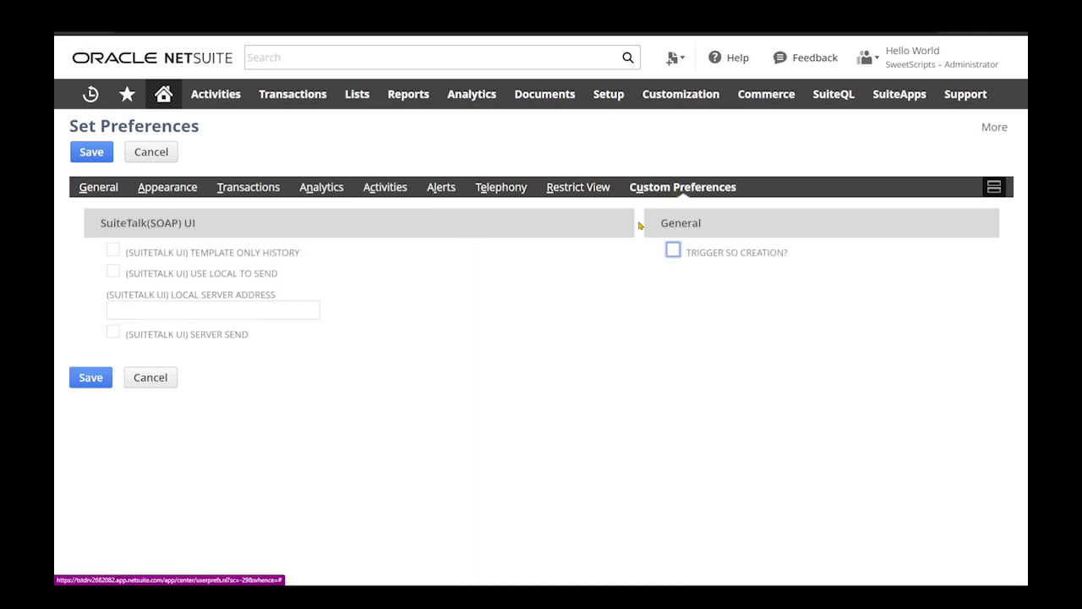
{"action": "left_click", "coordinate": [576, 298]}
{"action": "left_click_drag", "start_coordinate": [713, 225], "coordinate": [652, 227]}
{"action": "left_click", "coordinate": [667, 294]}
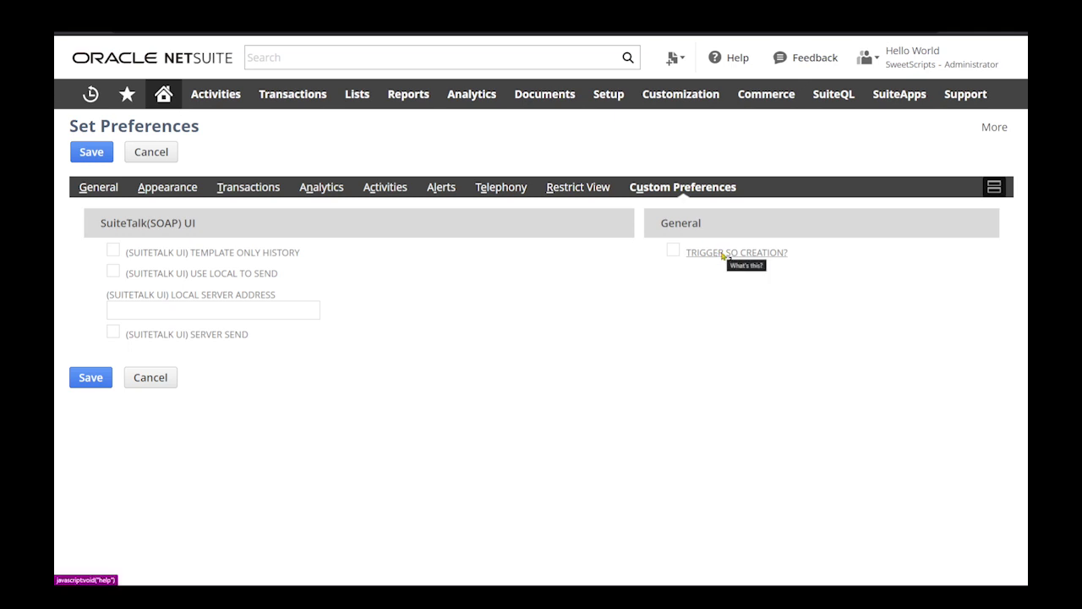
{"action": "left_click", "coordinate": [673, 250]}
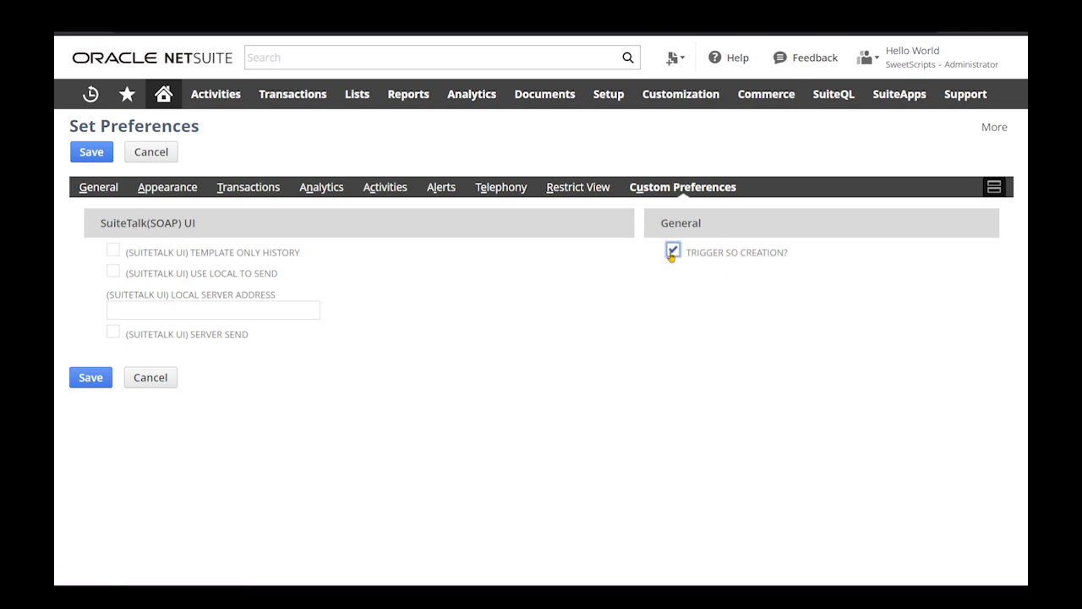
{"action": "left_click", "coordinate": [91, 152]}
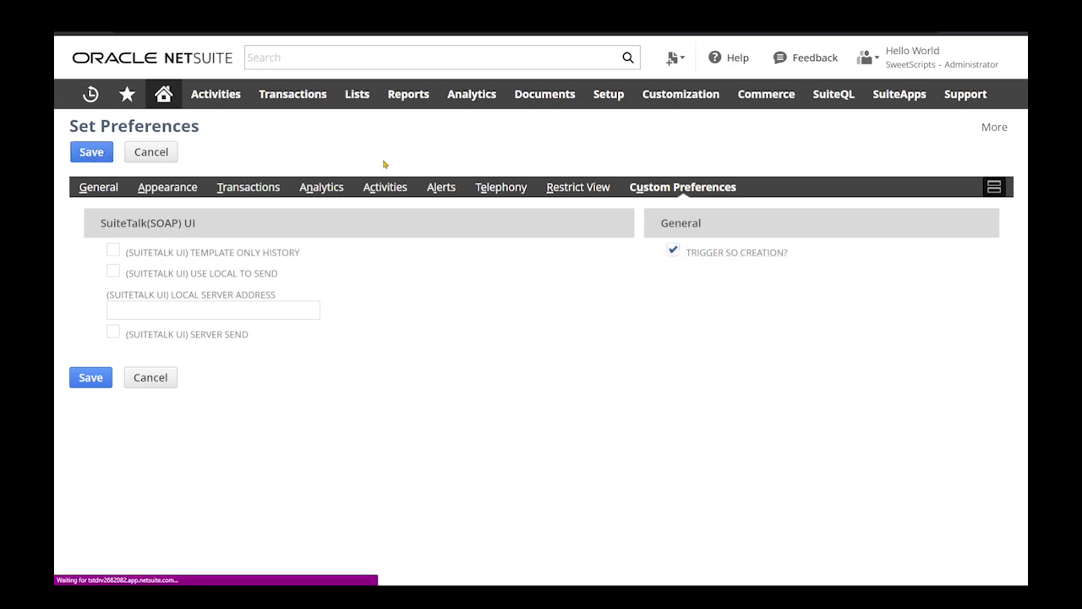
Return to the script record's parameters and review the Default Sales Order Form entry.
{"action": "mouse_move", "coordinate": [182, 160]}
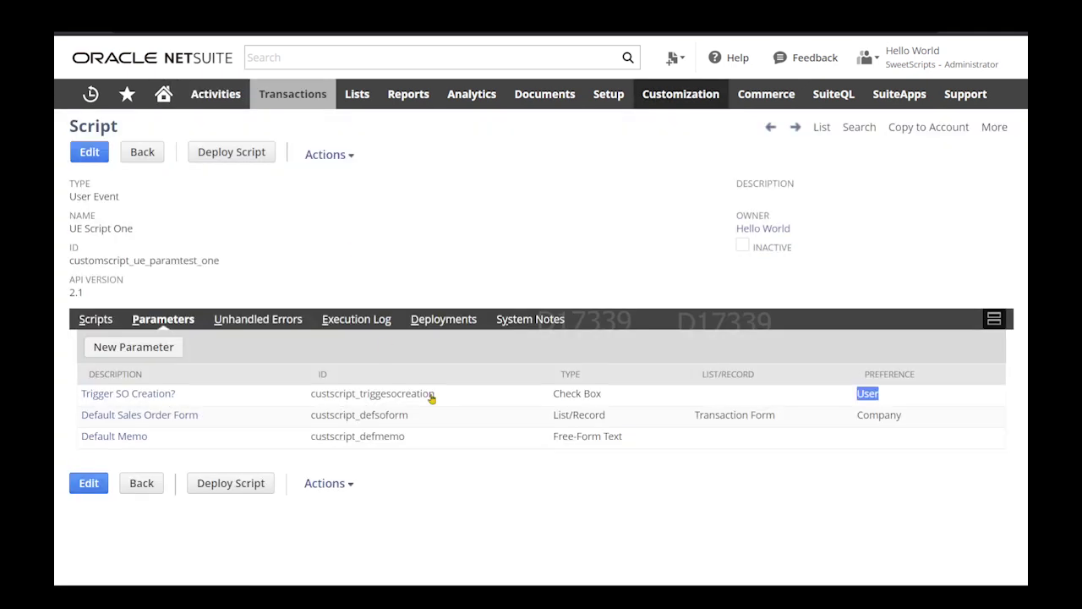
{"action": "mouse_move", "coordinate": [292, 94]}
{"action": "left_click_drag", "start_coordinate": [905, 414], "coordinate": [82, 414]}
{"action": "left_click", "coordinate": [506, 231]}
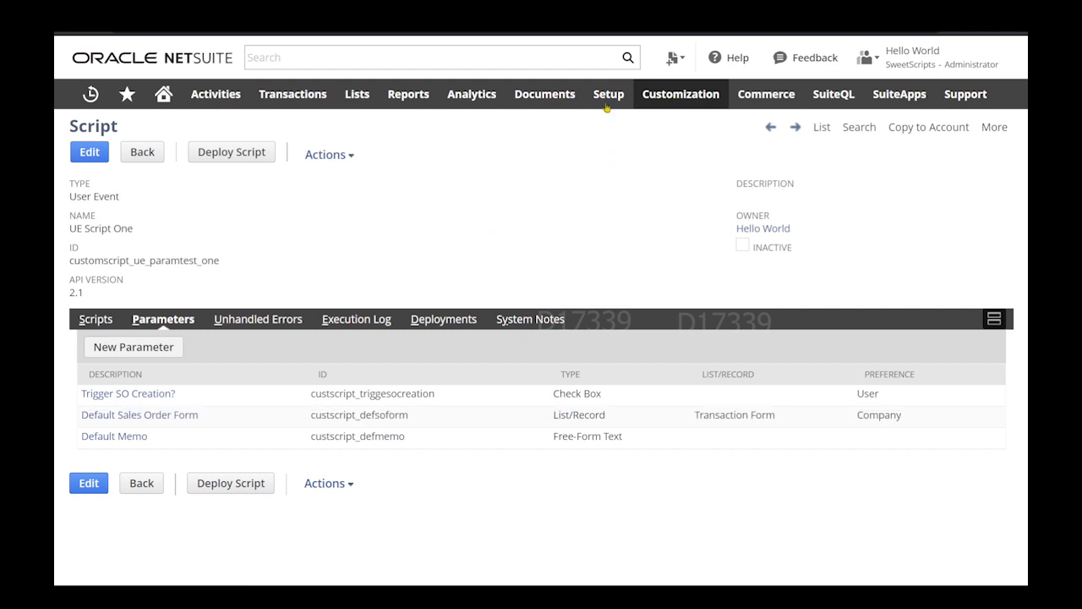
Open the company's General Preferences and display the Custom Preferences section.
{"action": "mouse_move", "coordinate": [608, 109]}
{"action": "mouse_move", "coordinate": [613, 157]}
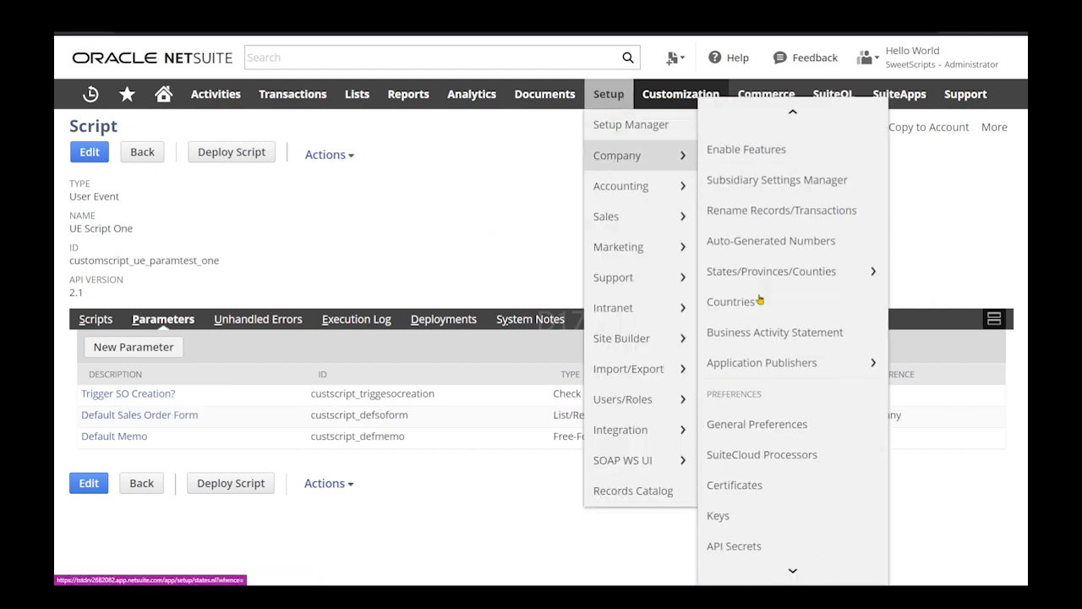
{"action": "scroll", "coordinate": [706, 338], "scroll_direction": "down", "scroll_amount": 2}
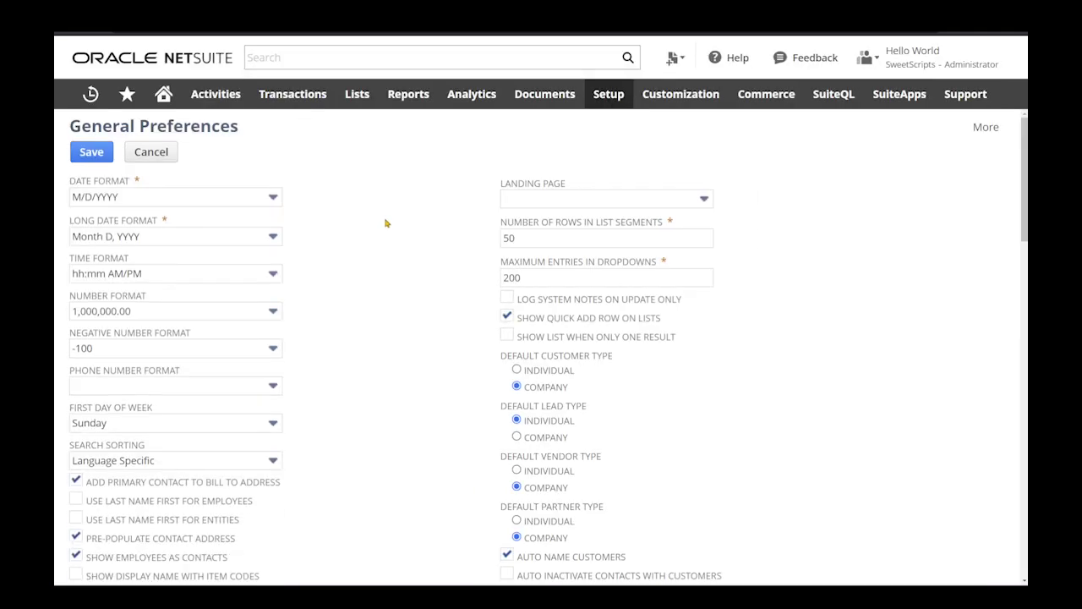
{"action": "scroll", "coordinate": [385, 222], "scroll_direction": "down", "scroll_amount": 10}
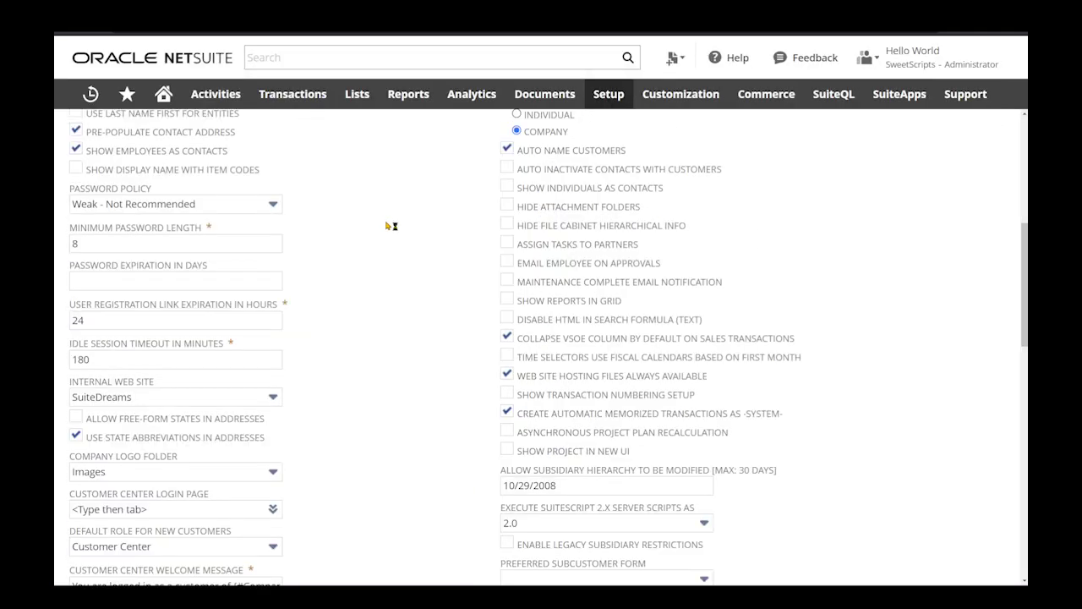
{"action": "left_click", "coordinate": [414, 210]}
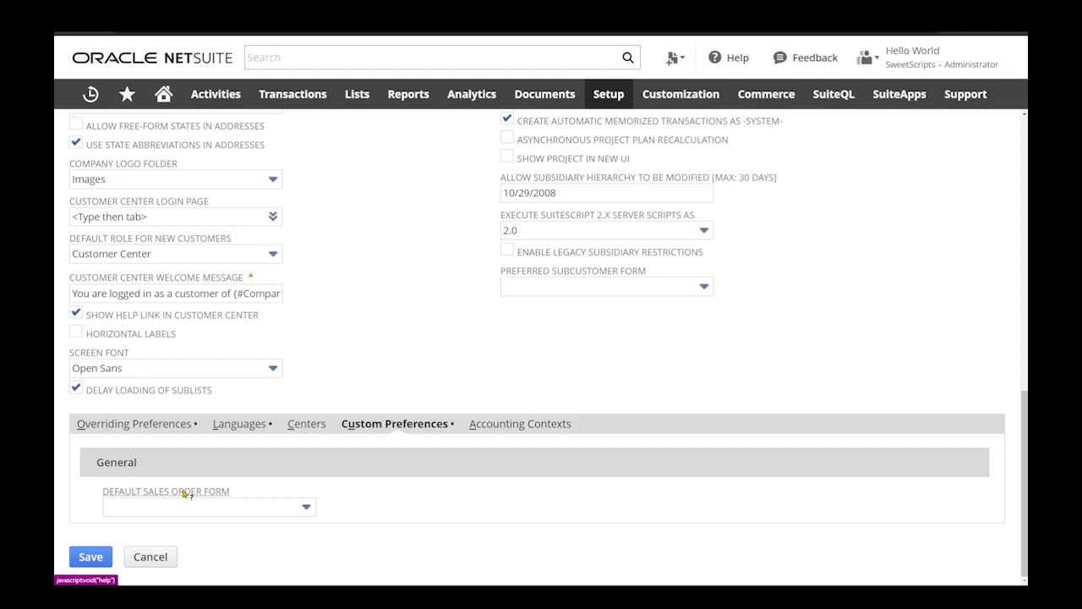
Set the company preference Default Sales Order Form to Standard Sales Order and save the preferences.
{"action": "left_click", "coordinate": [218, 513]}
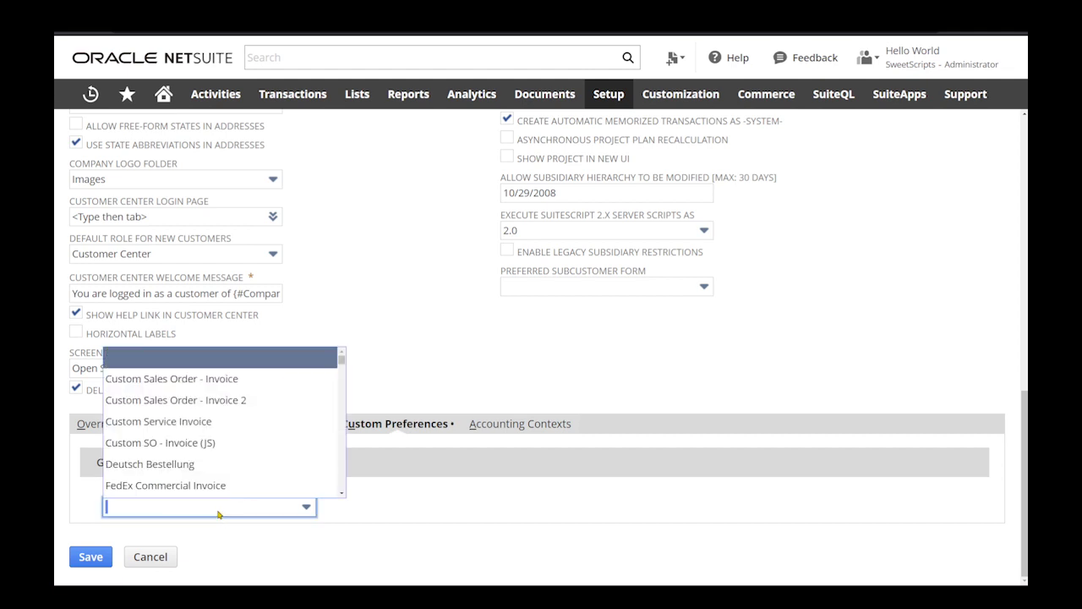
{"action": "key", "text": "ctrl+f"}
{"action": "type", "text": "stand"}
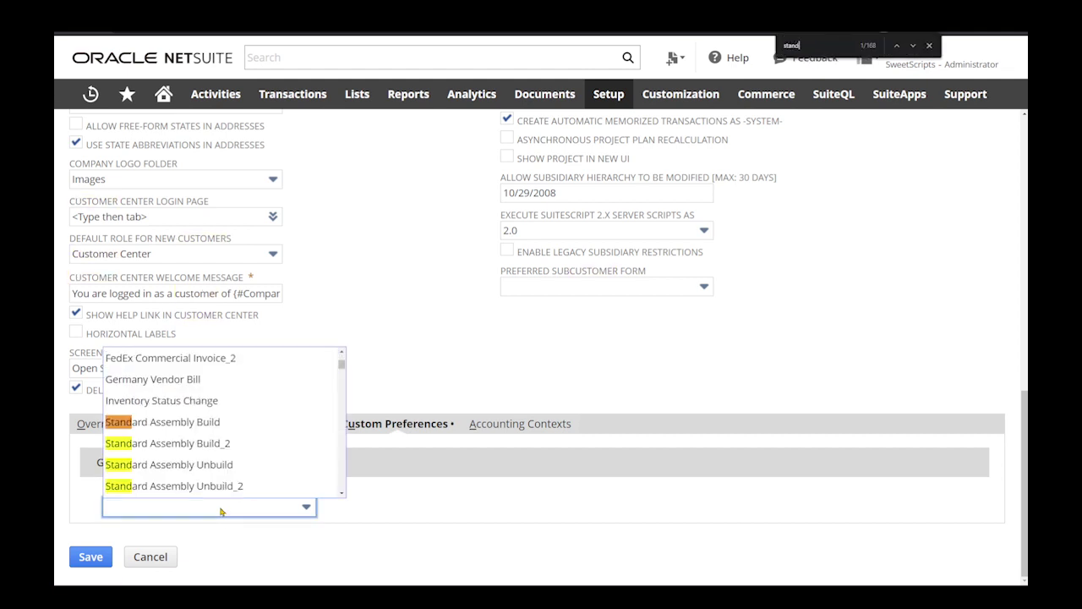
{"action": "type", "text": "ard sale"}
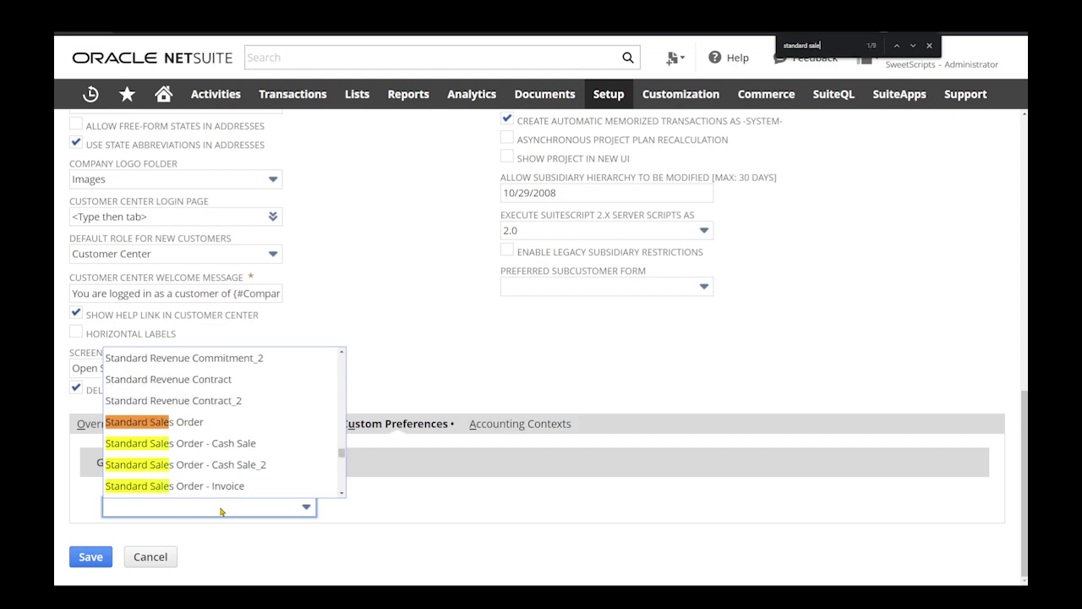
{"action": "left_click", "coordinate": [210, 423]}
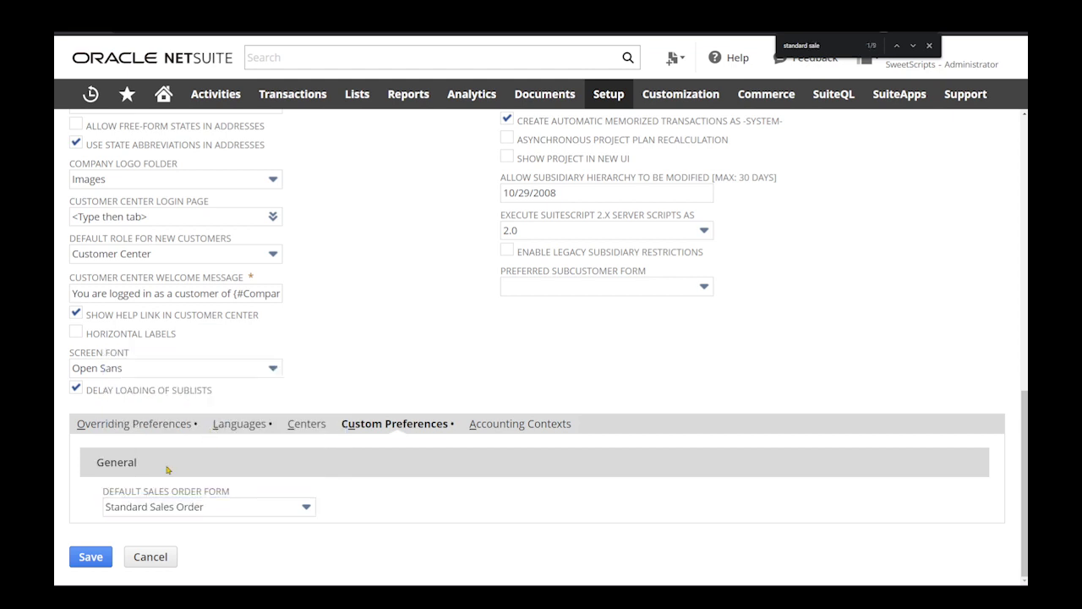
{"action": "left_click", "coordinate": [92, 559]}
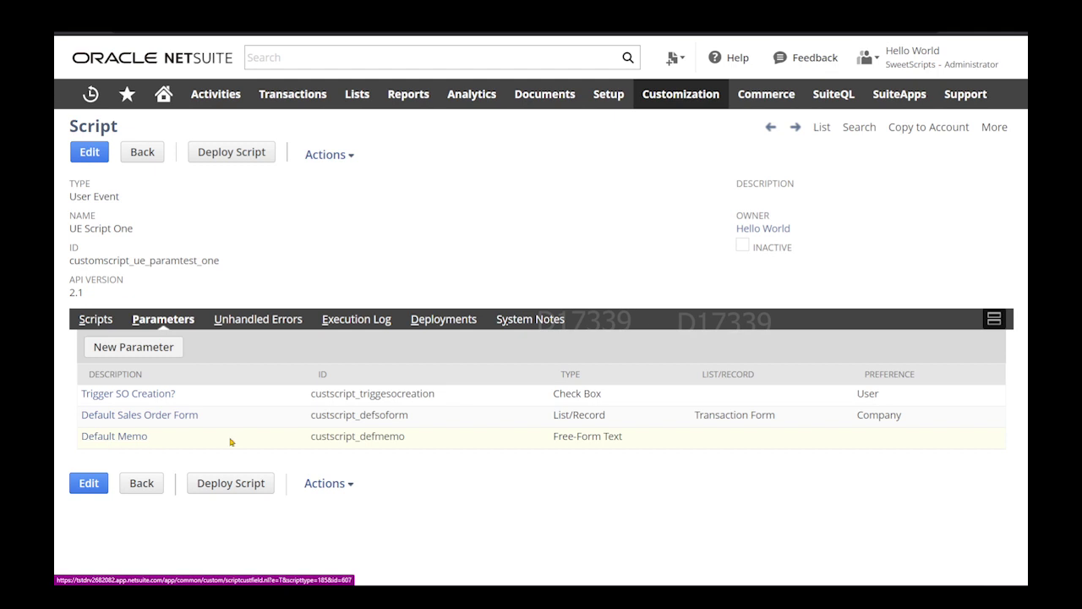
Open the Customer deployment of UE Script One from the script's deployments and put it in edit mode.
{"action": "left_click", "coordinate": [857, 438]}
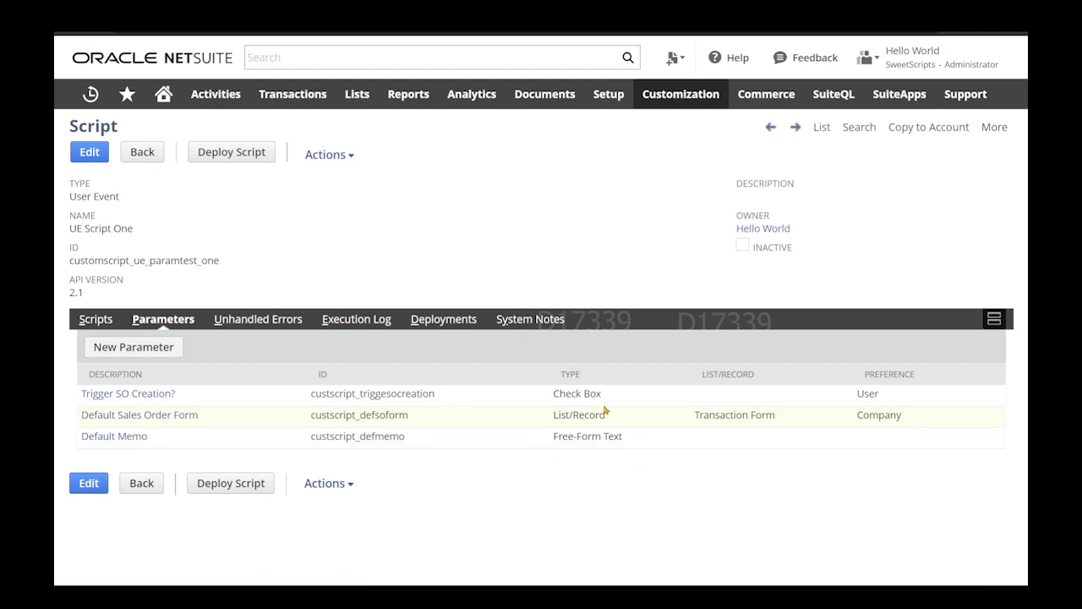
{"action": "left_click", "coordinate": [446, 322]}
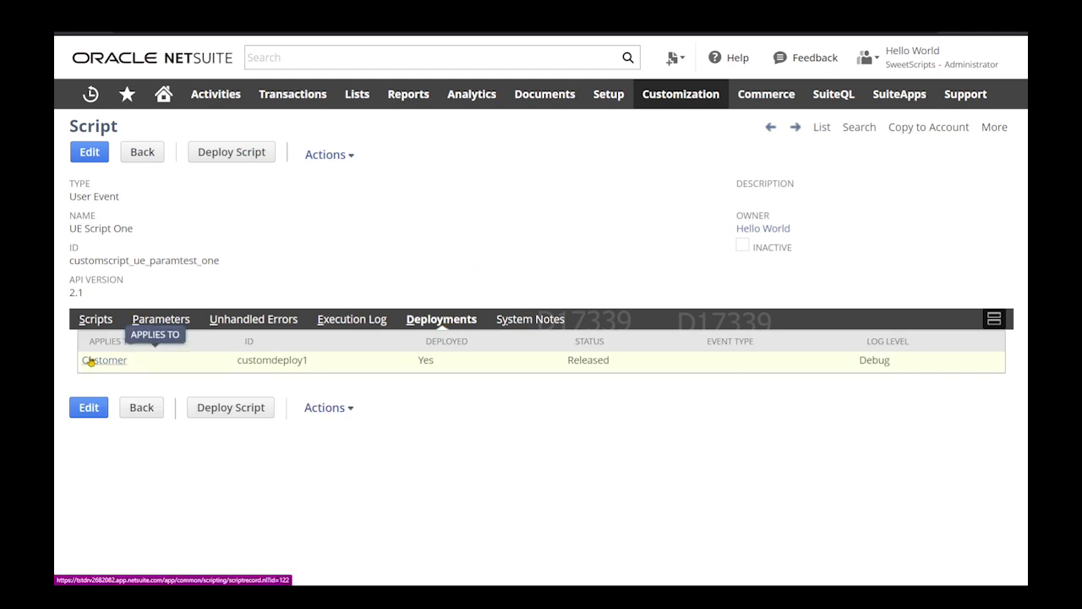
{"action": "left_click", "coordinate": [525, 154]}
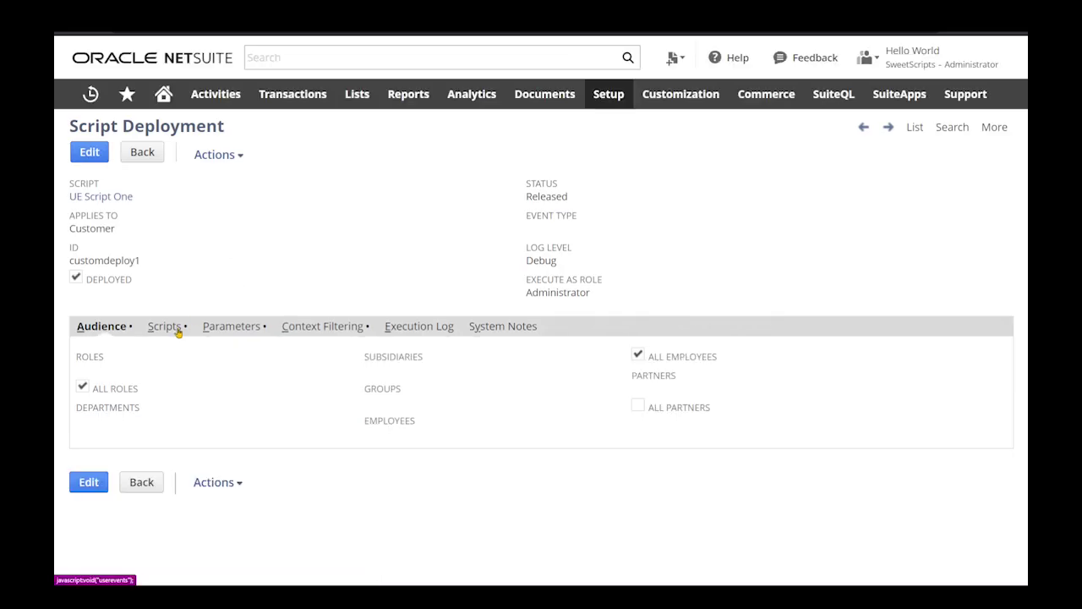
{"action": "left_click", "coordinate": [95, 157]}
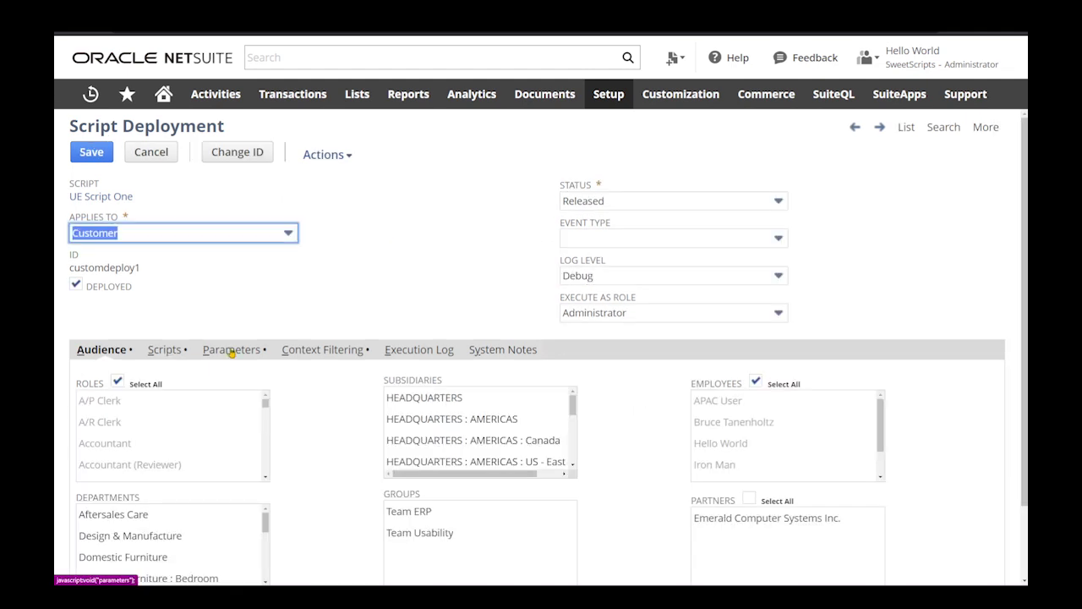
Set the deployment's Default Memo parameter to "Script One UE MEMO VALUE", save the deployment and display its parameters.
{"action": "left_click", "coordinate": [229, 351]}
{"action": "left_click", "coordinate": [574, 392]}
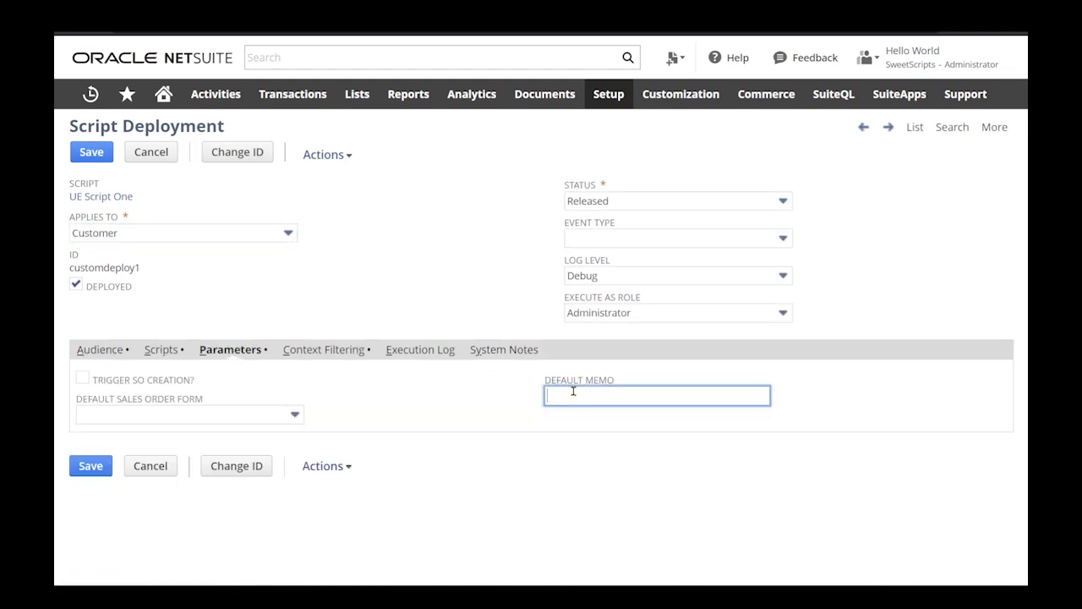
{"action": "type", "text": "Script One UE MEMO VALUE"}
{"action": "left_click", "coordinate": [491, 393]}
{"action": "left_click", "coordinate": [89, 466]}
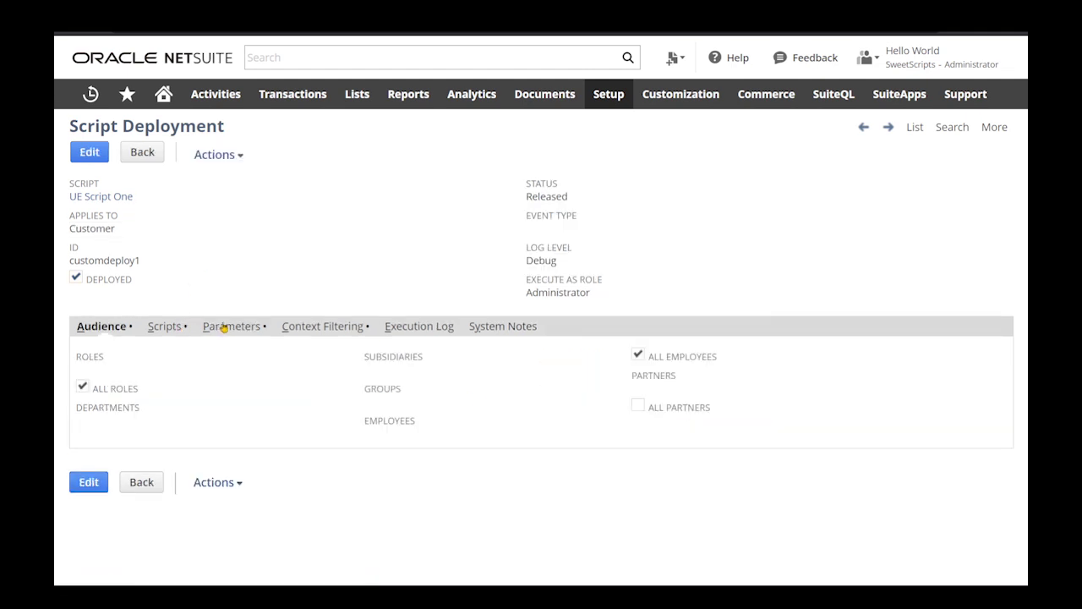
{"action": "left_click", "coordinate": [223, 326]}
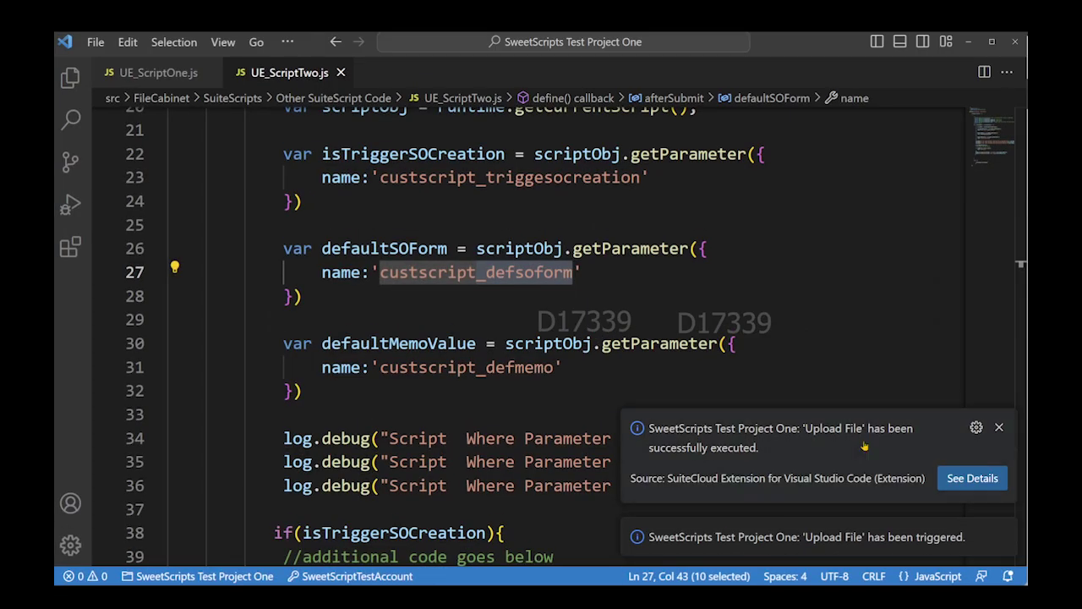
Switch to Visual Studio Code, dismiss the upload notification and bring up UE_ScriptOne.js.
{"action": "left_click", "coordinate": [999, 427]}
{"action": "scroll", "coordinate": [637, 366], "scroll_direction": "up", "scroll_amount": 7}
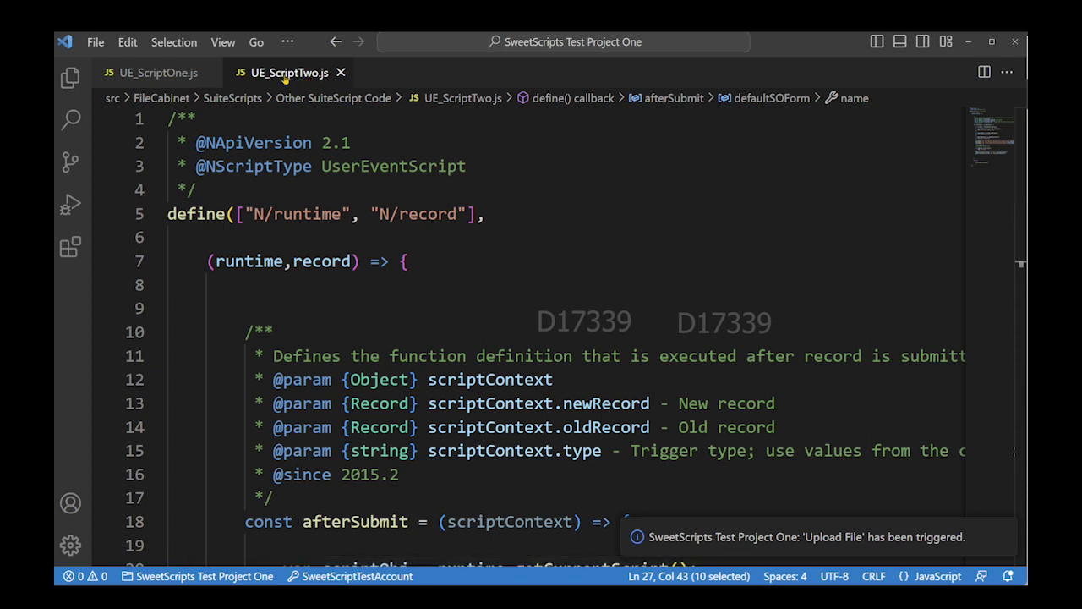
{"action": "left_click", "coordinate": [153, 74]}
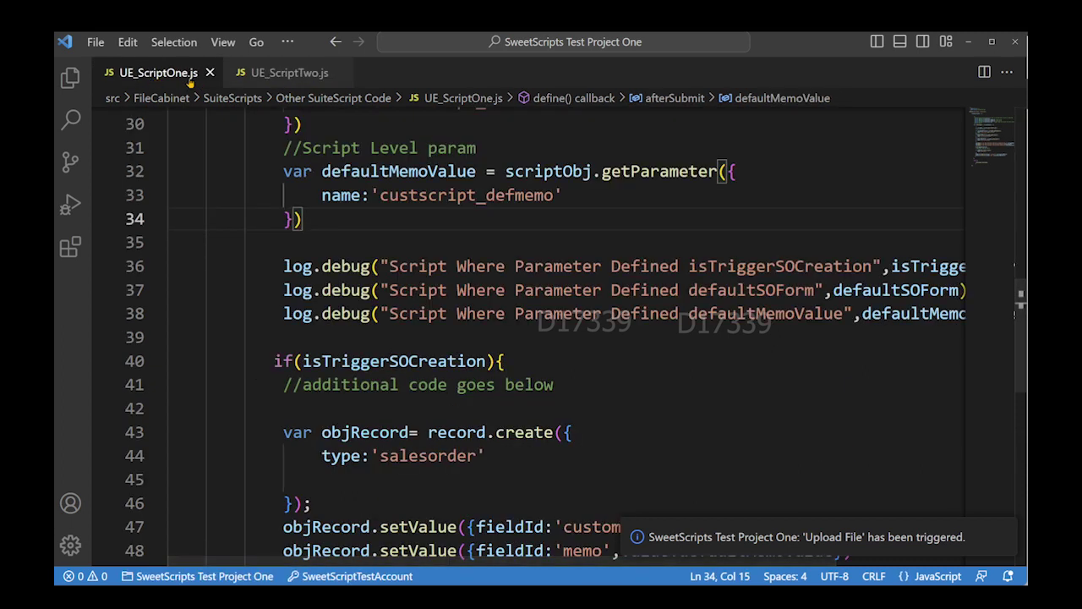
{"action": "scroll", "coordinate": [275, 219], "scroll_direction": "up", "scroll_amount": 6}
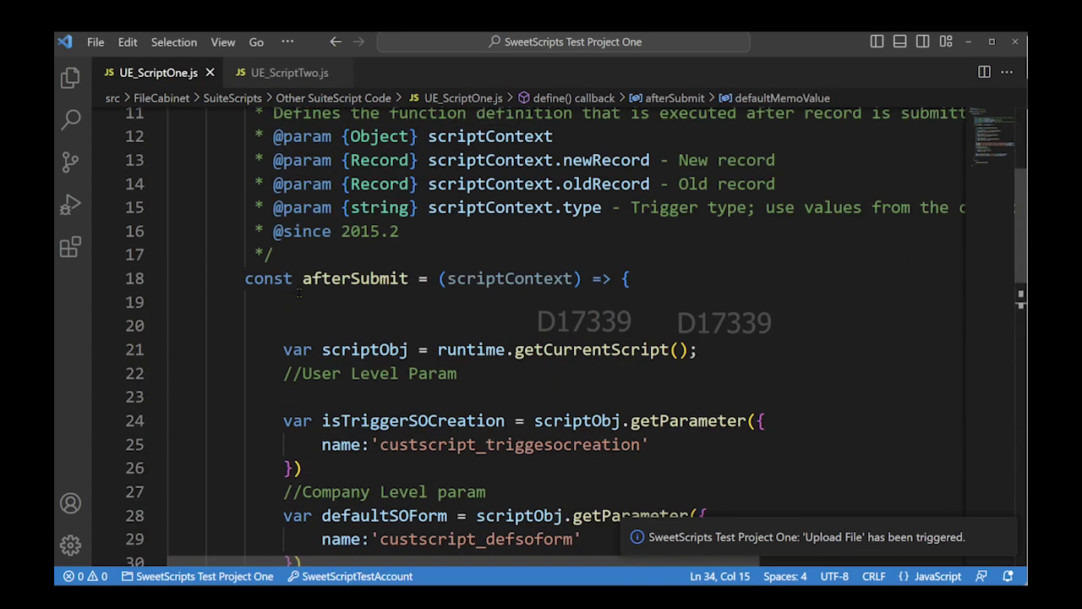
Insert a blank line between the runtime.getCurrentScript() line and the "//User Level Param" comment.
{"action": "double_click", "coordinate": [467, 349]}
{"action": "left_click", "coordinate": [501, 321]}
{"action": "scroll", "coordinate": [501, 322], "scroll_direction": "down", "scroll_amount": 2}
{"action": "left_click_drag", "start_coordinate": [303, 262], "coordinate": [457, 286]}
{"action": "left_click", "coordinate": [284, 286]}
{"action": "key", "text": "Return"}
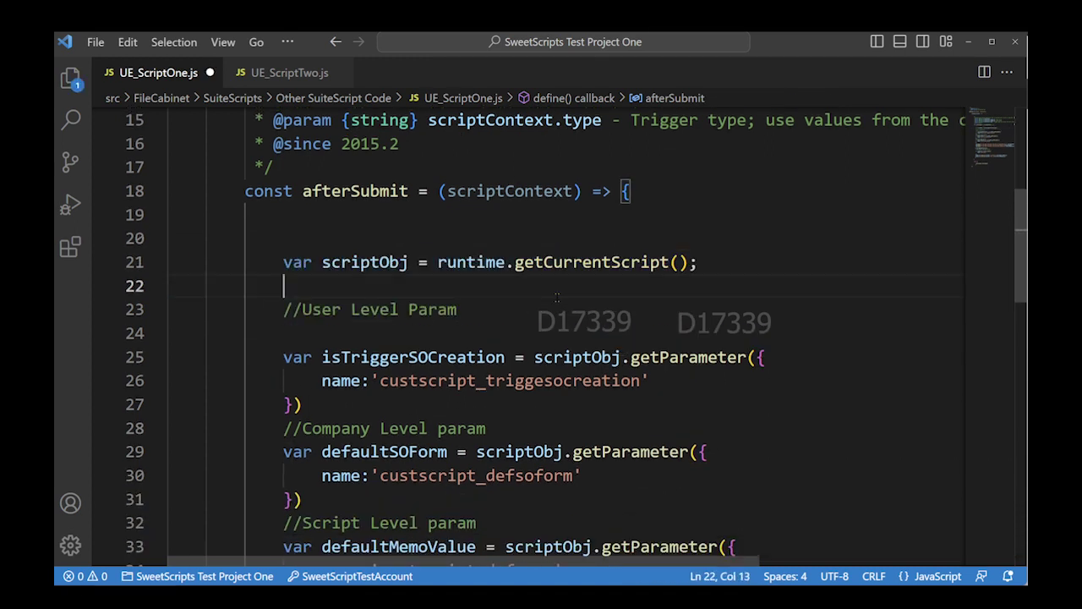
Examine how scriptObj.getParameter reads the user-level parameter custscript_triggesocreation into isTriggerSOCreation.
{"action": "left_click", "coordinate": [372, 263]}
{"action": "double_click", "coordinate": [372, 262]}
{"action": "left_click", "coordinate": [488, 333]}
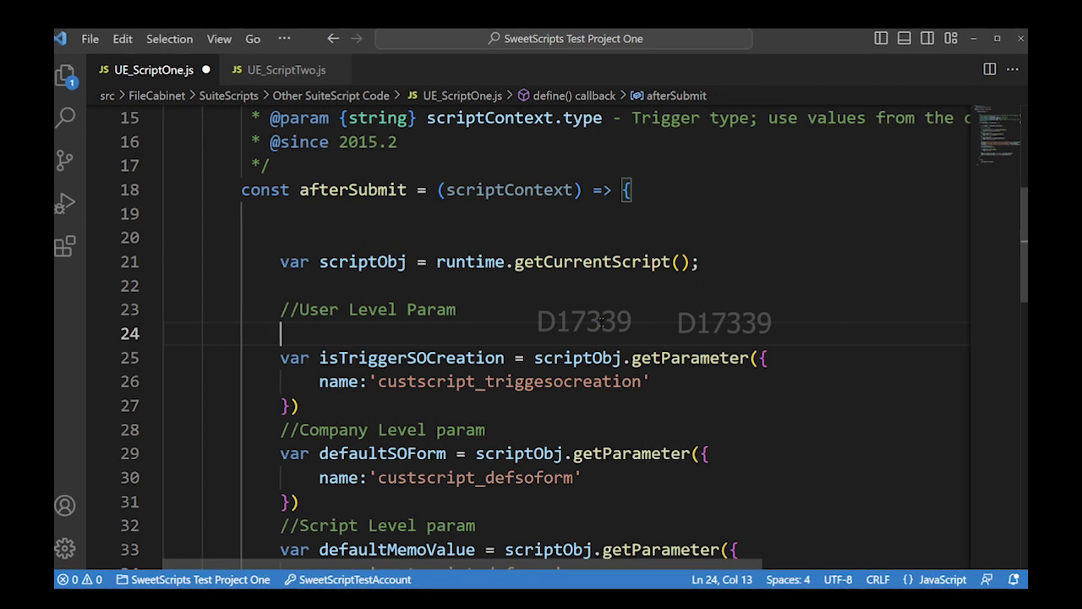
{"action": "scroll", "coordinate": [488, 333], "scroll_direction": "down", "scroll_amount": 2}
{"action": "double_click", "coordinate": [685, 271]}
{"action": "left_click", "coordinate": [674, 298]}
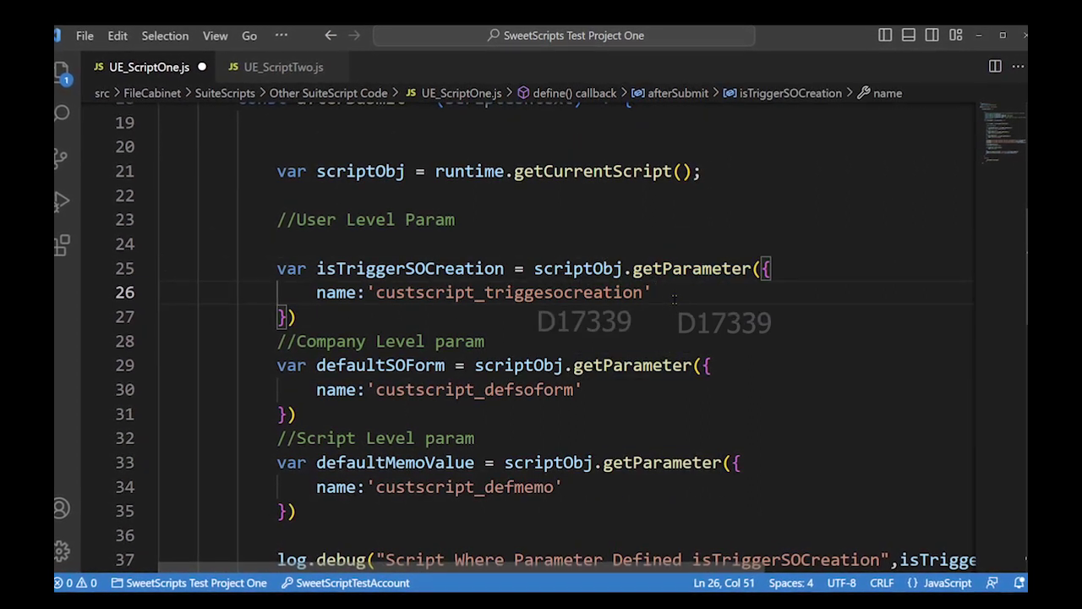
{"action": "left_click", "coordinate": [370, 247]}
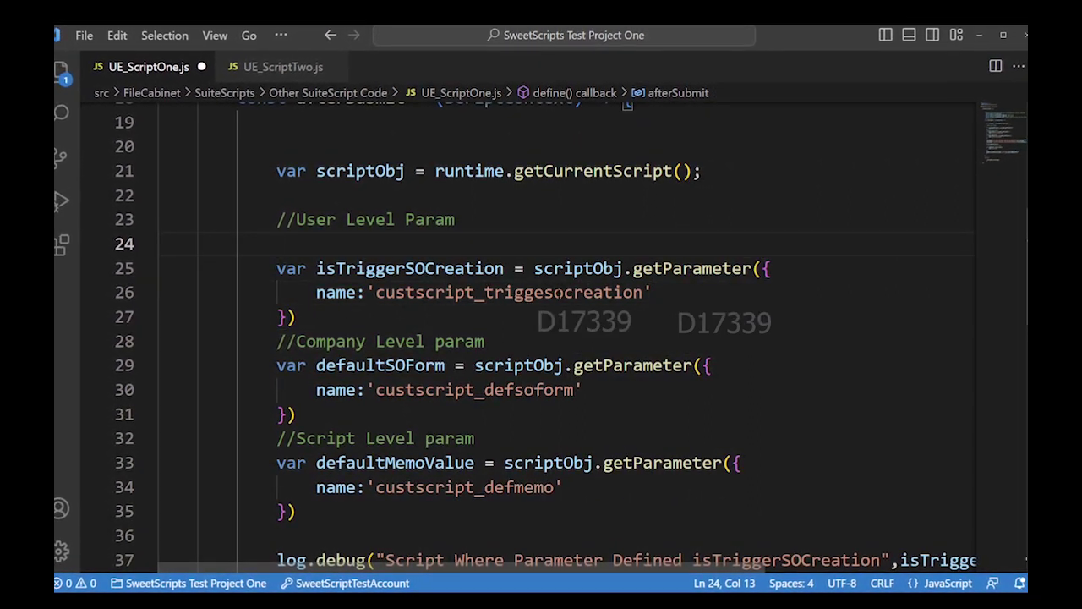
{"action": "double_click", "coordinate": [507, 293]}
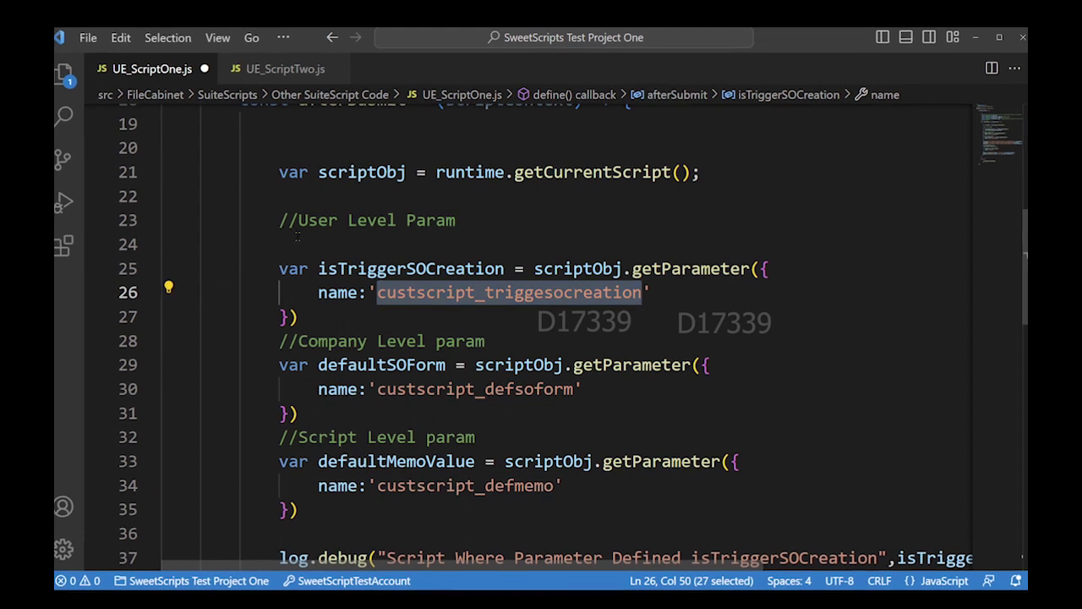
{"action": "left_click", "coordinate": [281, 221]}
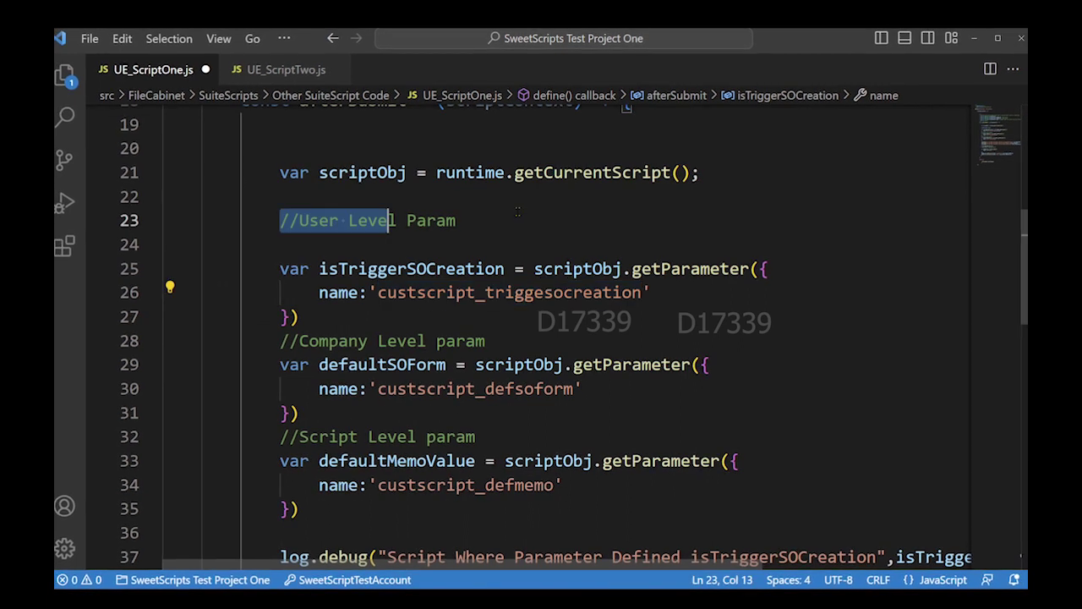
{"action": "left_click_drag", "start_coordinate": [281, 221], "coordinate": [456, 221]}
{"action": "left_click", "coordinate": [298, 245]}
{"action": "double_click", "coordinate": [552, 294]}
{"action": "scroll", "coordinate": [554, 293], "scroll_direction": "down", "scroll_amount": 2}
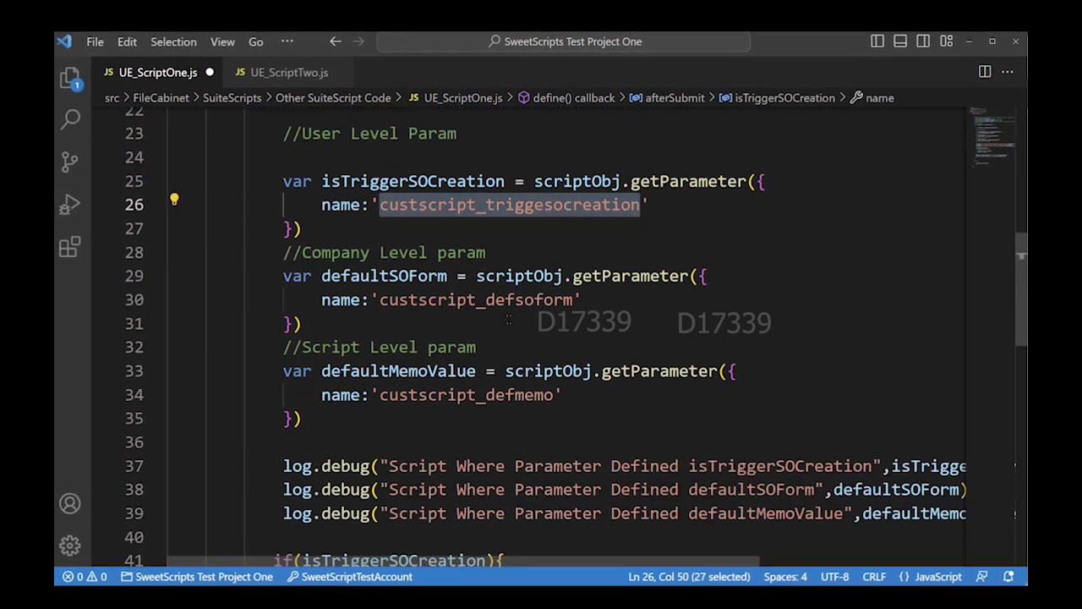
Examine the getParameter calls for the company-level custscript_defsoform and script-level custscript_defmemo parameters.
{"action": "left_click_drag", "start_coordinate": [272, 275], "coordinate": [321, 324]}
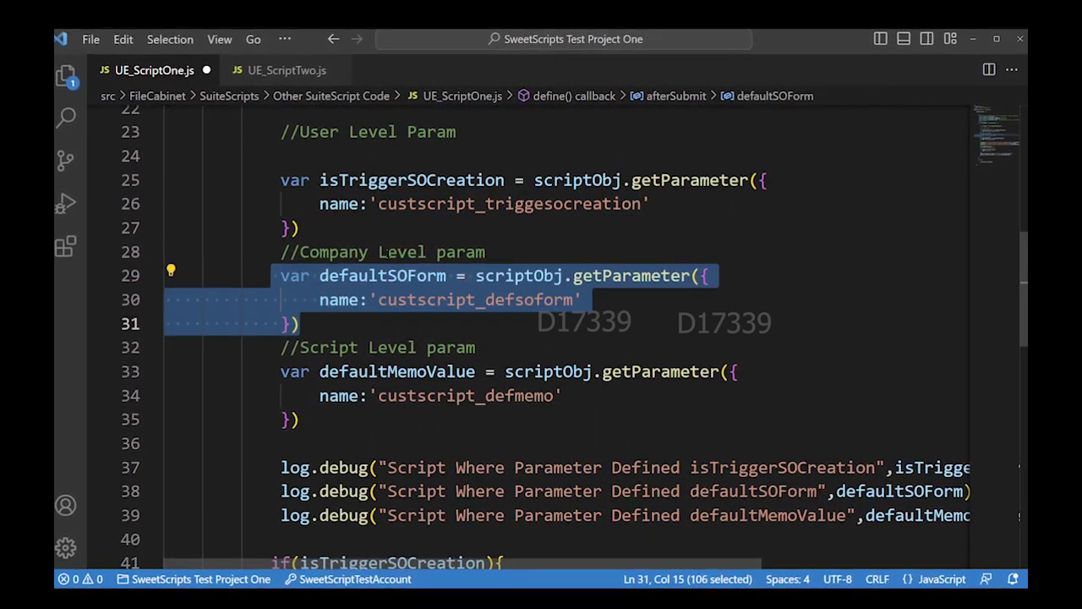
{"action": "double_click", "coordinate": [332, 252]}
{"action": "double_click", "coordinate": [381, 276]}
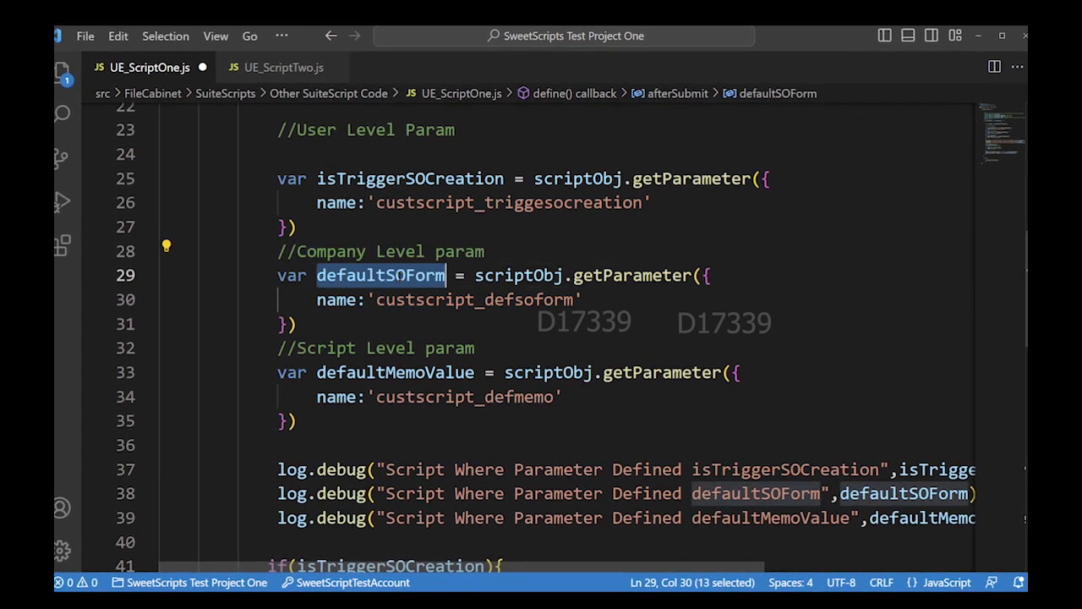
{"action": "scroll", "coordinate": [381, 276], "scroll_direction": "down", "scroll_amount": 2}
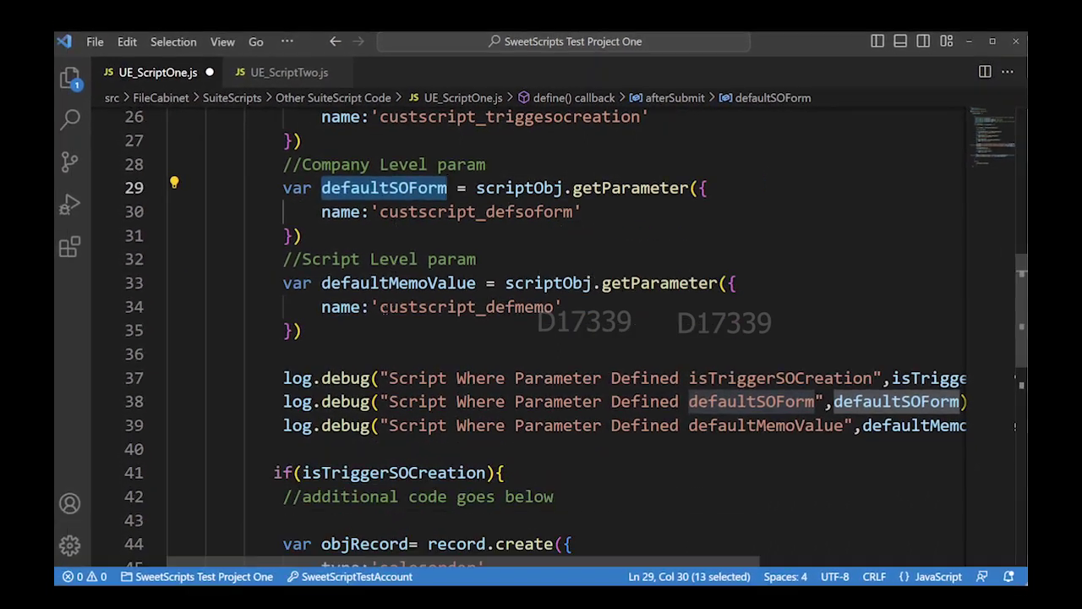
{"action": "left_click_drag", "start_coordinate": [284, 259], "coordinate": [302, 330]}
{"action": "left_click", "coordinate": [302, 330]}
{"action": "double_click", "coordinate": [326, 258]}
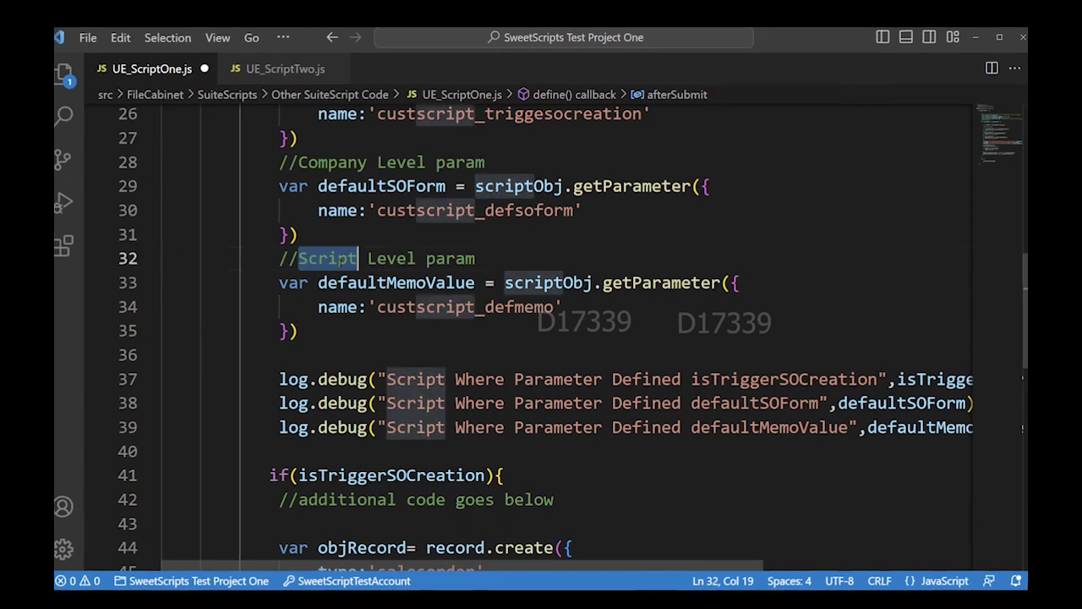
{"action": "triple_click", "coordinate": [465, 307]}
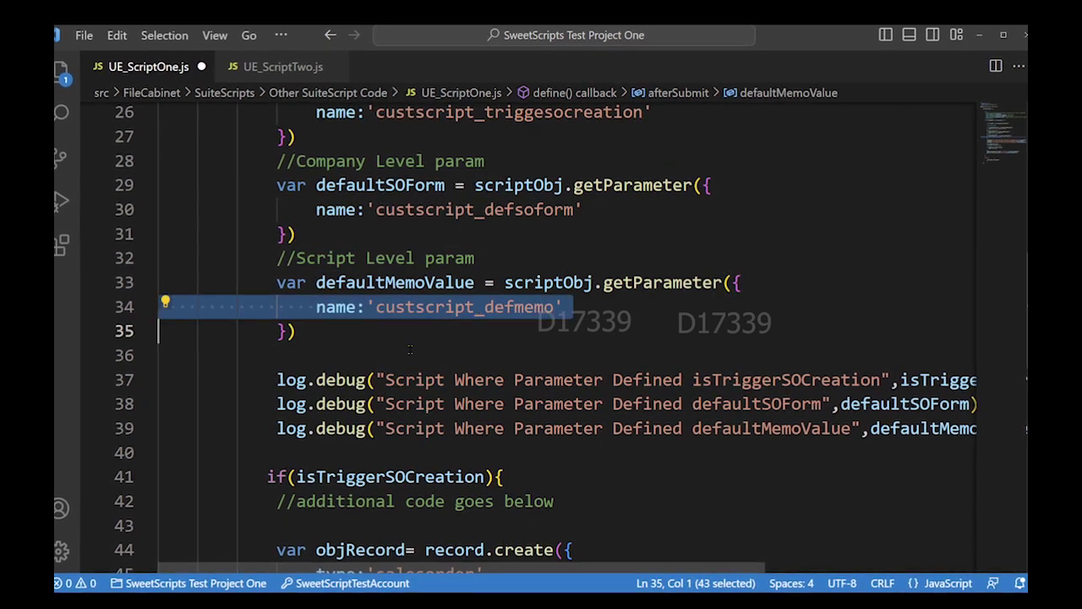
{"action": "left_click", "coordinate": [409, 351]}
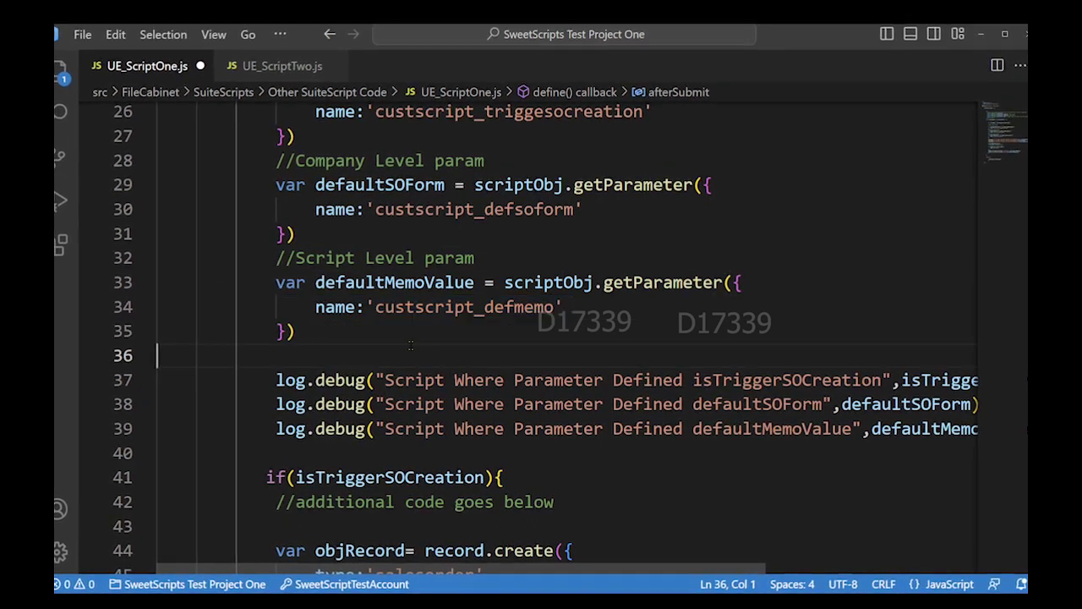
Review the three log.debug lines and the if condition that checks isTriggerSOCreation.
{"action": "scroll", "coordinate": [409, 351], "scroll_direction": "down", "scroll_amount": 1}
{"action": "left_click_drag", "start_coordinate": [265, 338], "coordinate": [955, 382]}
{"action": "scroll", "coordinate": [592, 338], "scroll_direction": "down", "scroll_amount": 2}
{"action": "left_click", "coordinate": [227, 272]}
{"action": "double_click", "coordinate": [388, 296]}
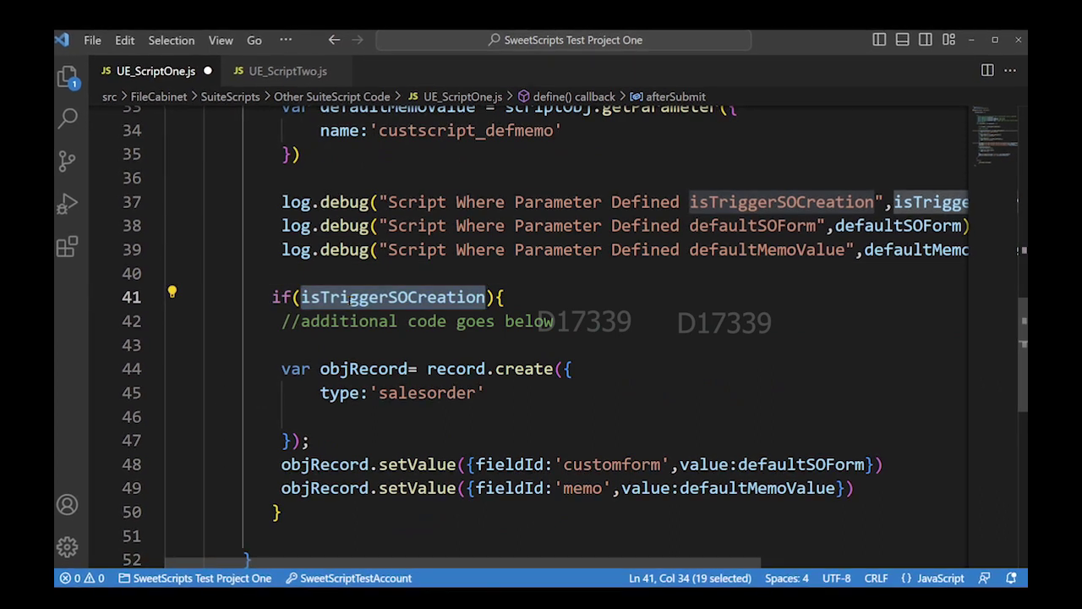
{"action": "double_click", "coordinate": [394, 297]}
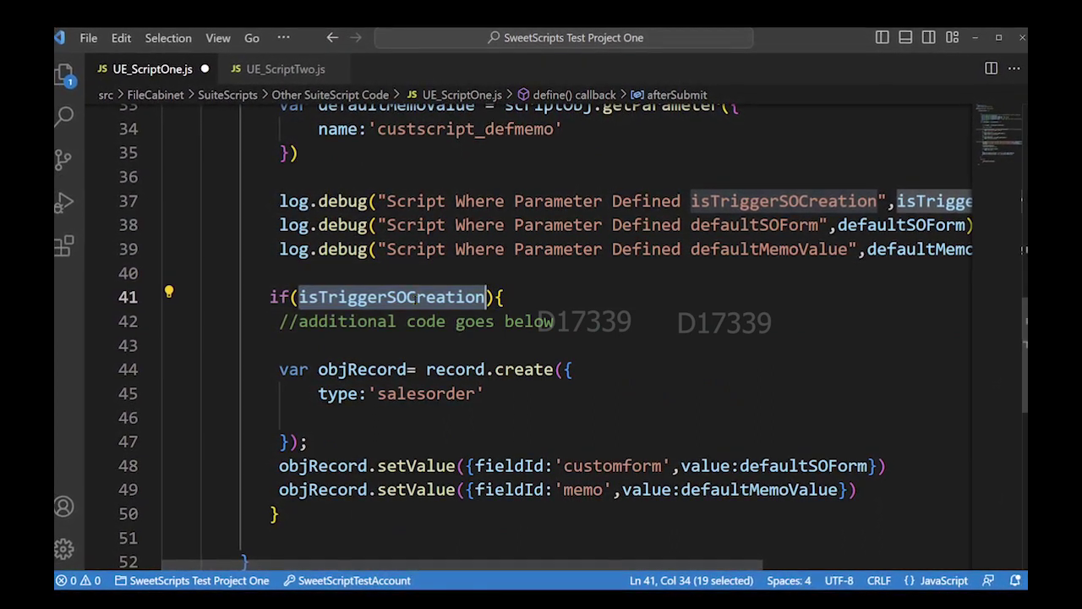
{"action": "left_click", "coordinate": [535, 300]}
{"action": "double_click", "coordinate": [427, 297]}
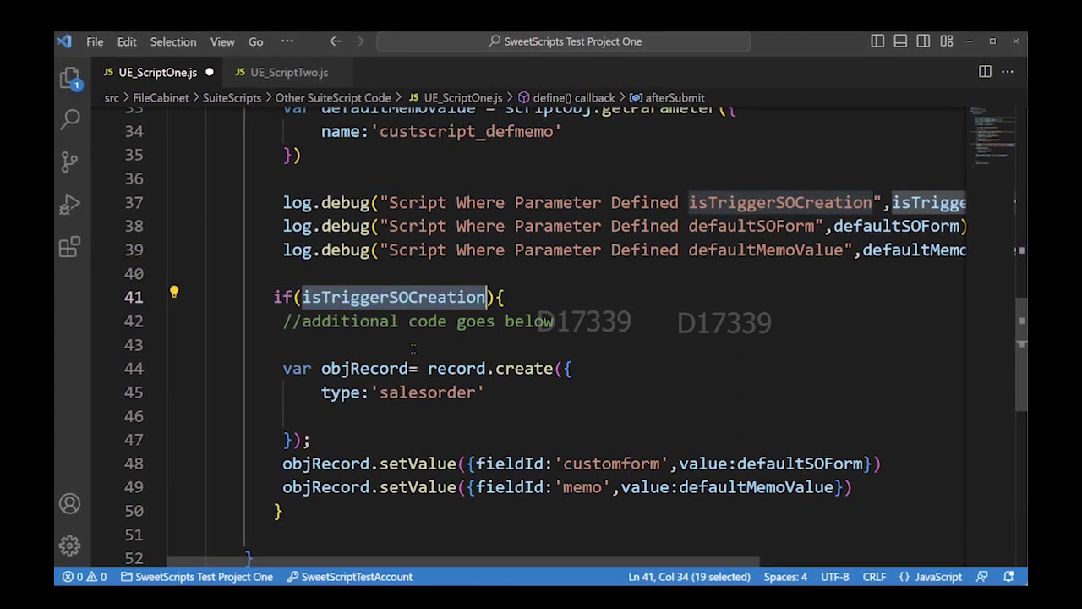
{"action": "left_click", "coordinate": [391, 297]}
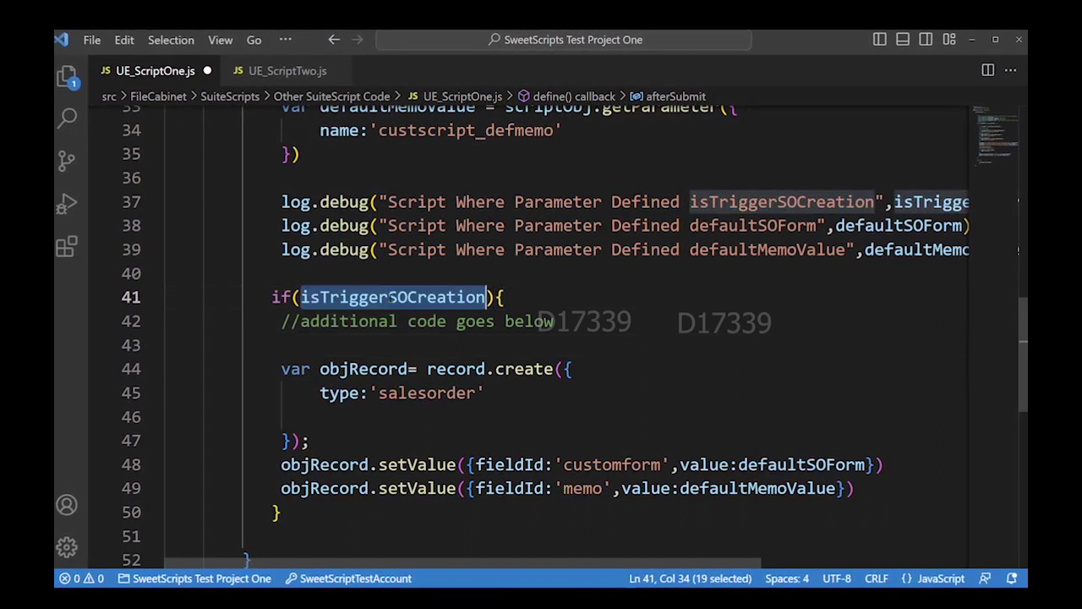
Review the block inside the isTriggerSOCreation condition that creates the sales order and sets its customform and memo values.
{"action": "left_click_drag", "start_coordinate": [269, 370], "coordinate": [359, 508]}
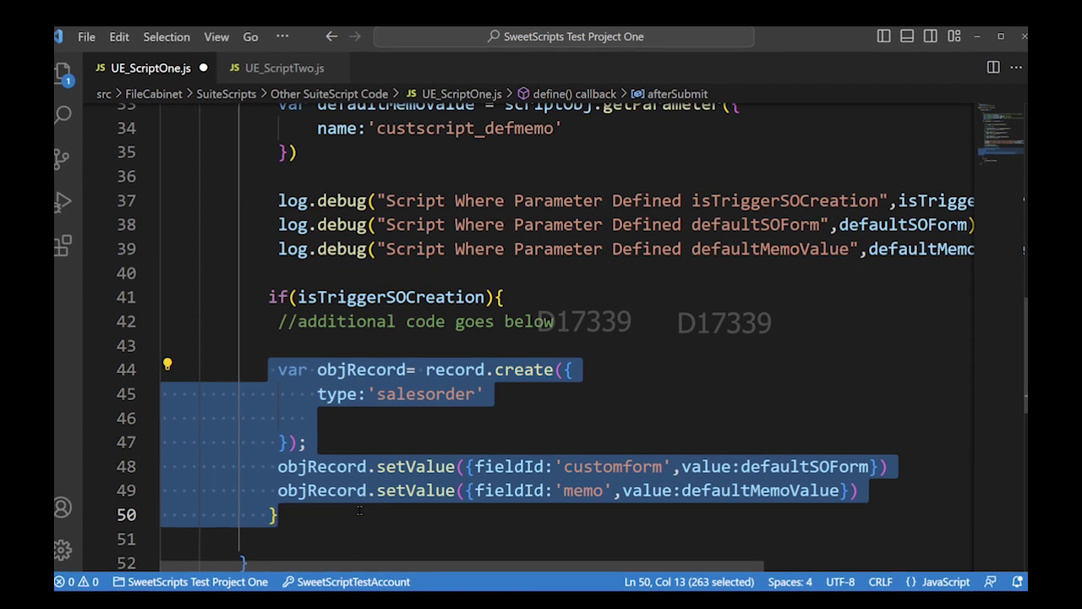
{"action": "left_click", "coordinate": [391, 297]}
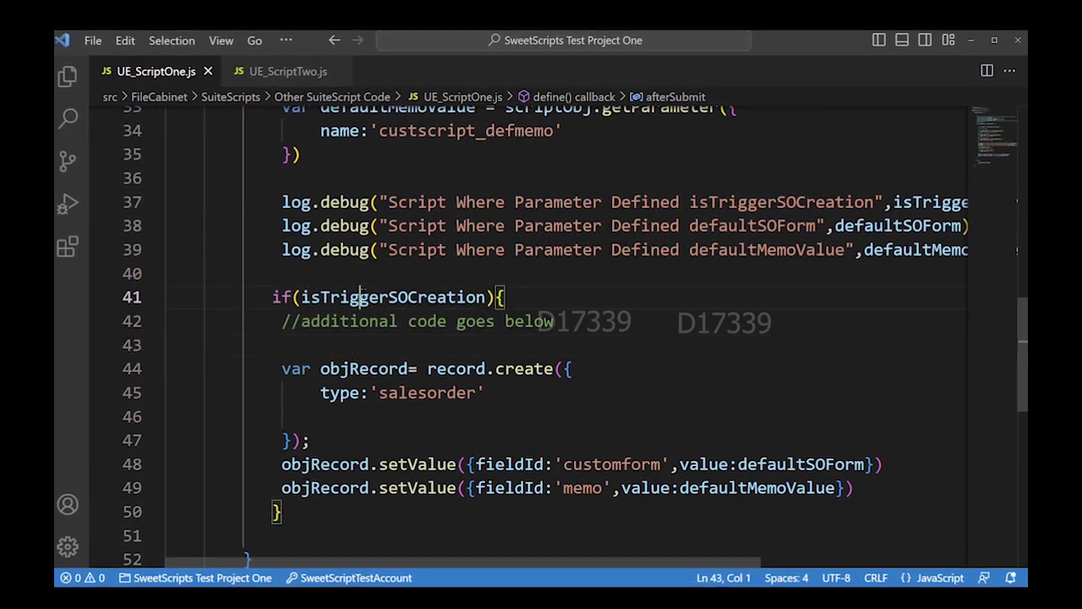
{"action": "double_click", "coordinate": [391, 297]}
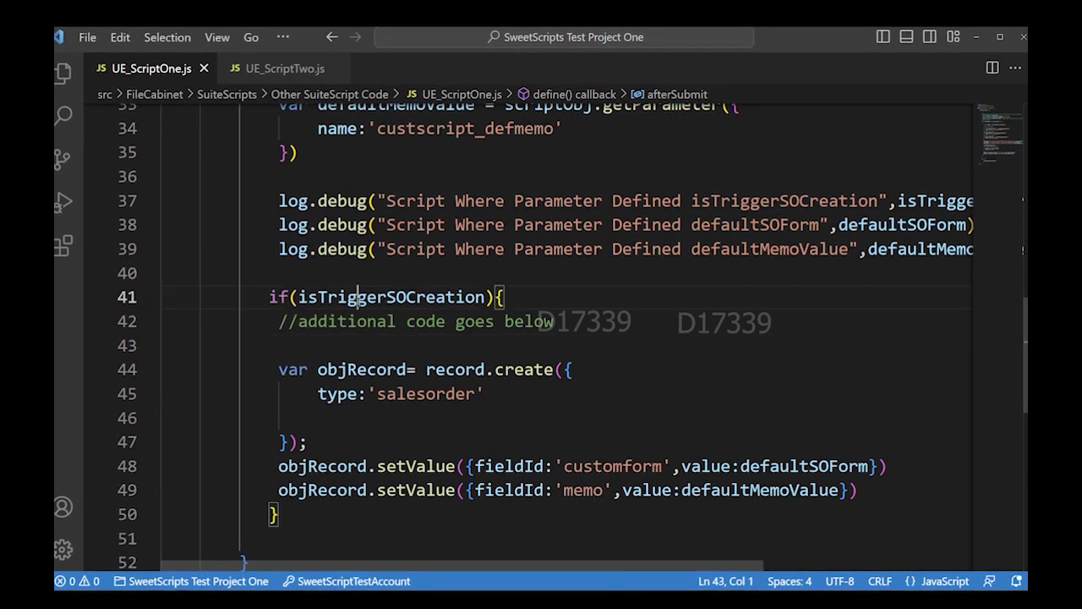
{"action": "left_click", "coordinate": [319, 351]}
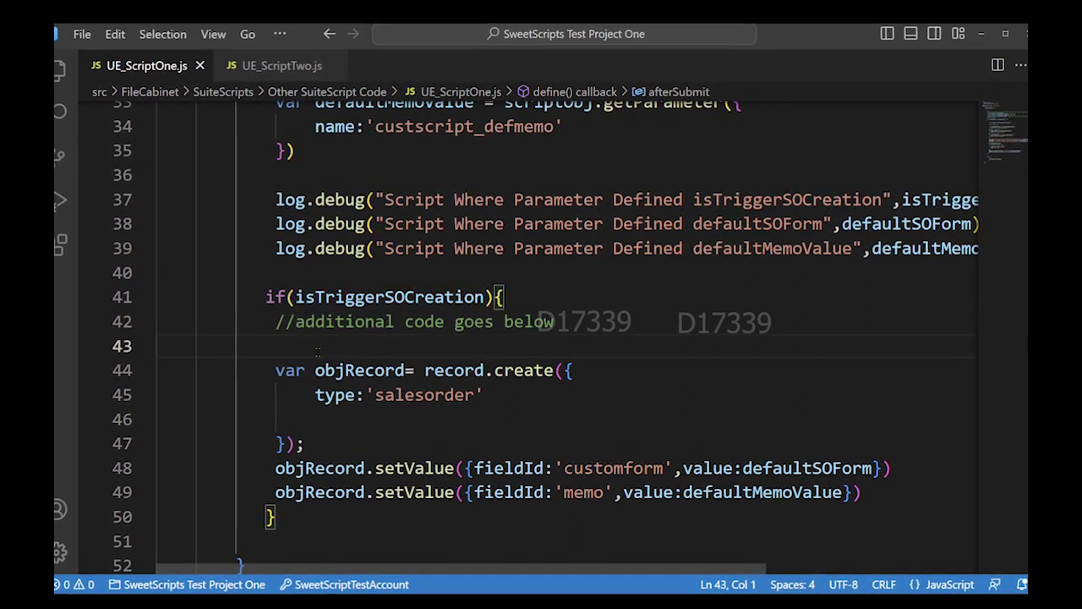
{"action": "left_click_drag", "start_coordinate": [274, 357], "coordinate": [335, 519]}
{"action": "left_click", "coordinate": [344, 350]}
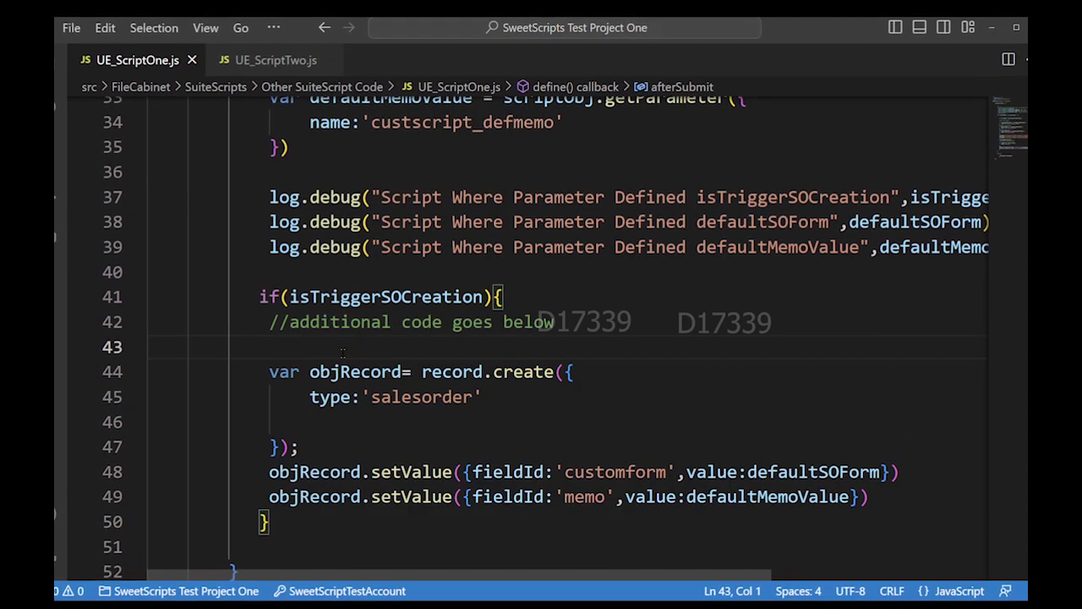
{"action": "left_click", "coordinate": [328, 345]}
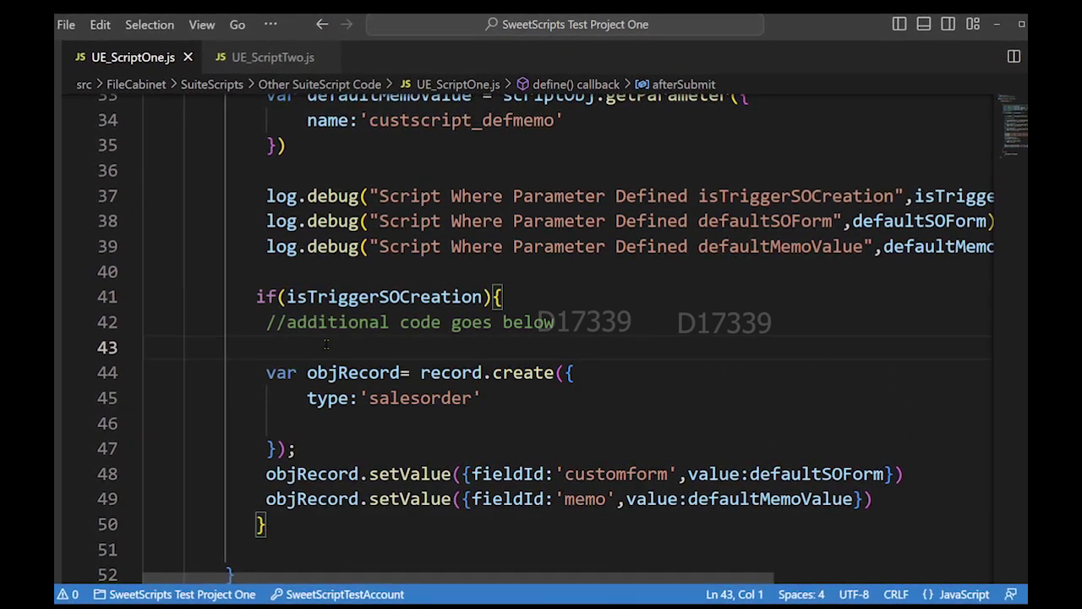
{"action": "double_click", "coordinate": [385, 297]}
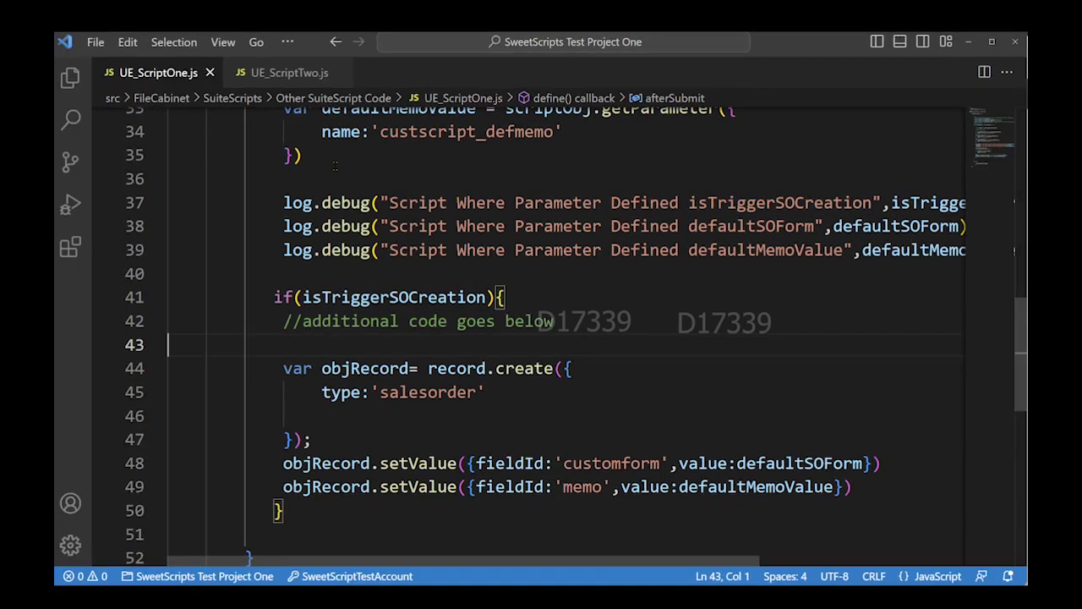
Review the getParameter calls and "Where Parameter NOT Defined" log.debug lines in UE_ScriptTwo.js, then return to UE_ScriptOne.js.
{"action": "left_click", "coordinate": [289, 72]}
{"action": "scroll", "coordinate": [528, 250], "scroll_direction": "down", "scroll_amount": 9}
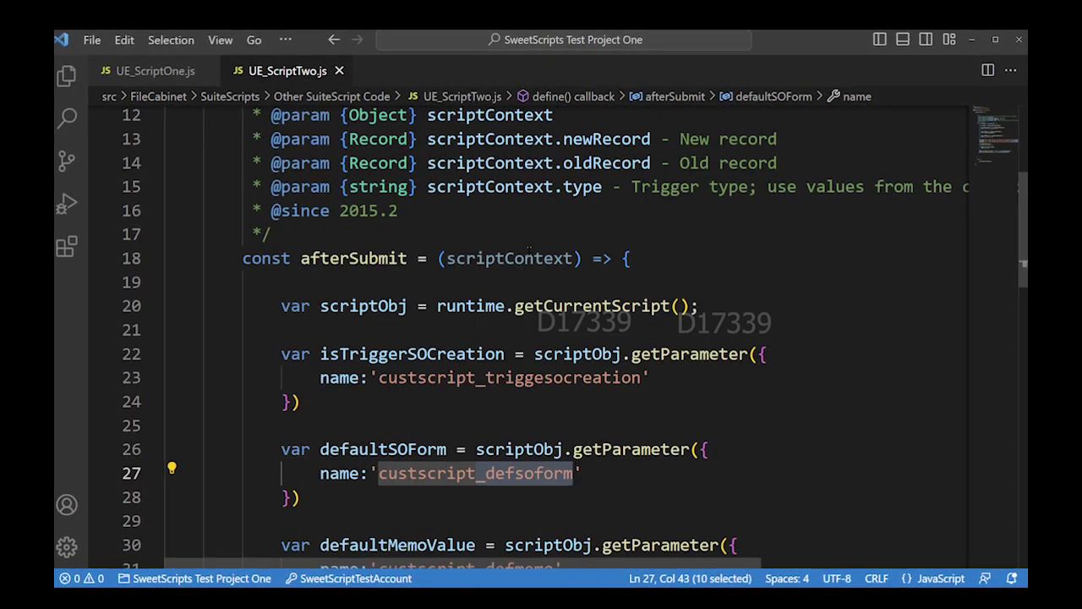
{"action": "left_click_drag", "start_coordinate": [280, 286], "coordinate": [503, 342]}
{"action": "left_click", "coordinate": [503, 357]}
{"action": "left_click_drag", "start_coordinate": [464, 286], "coordinate": [736, 286]}
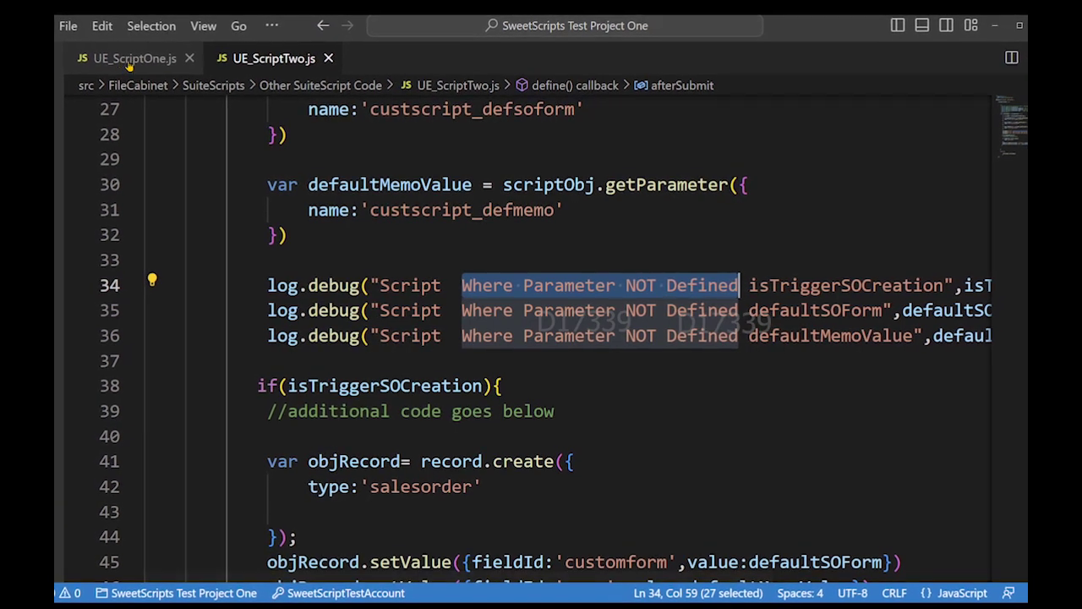
{"action": "left_click", "coordinate": [100, 61]}
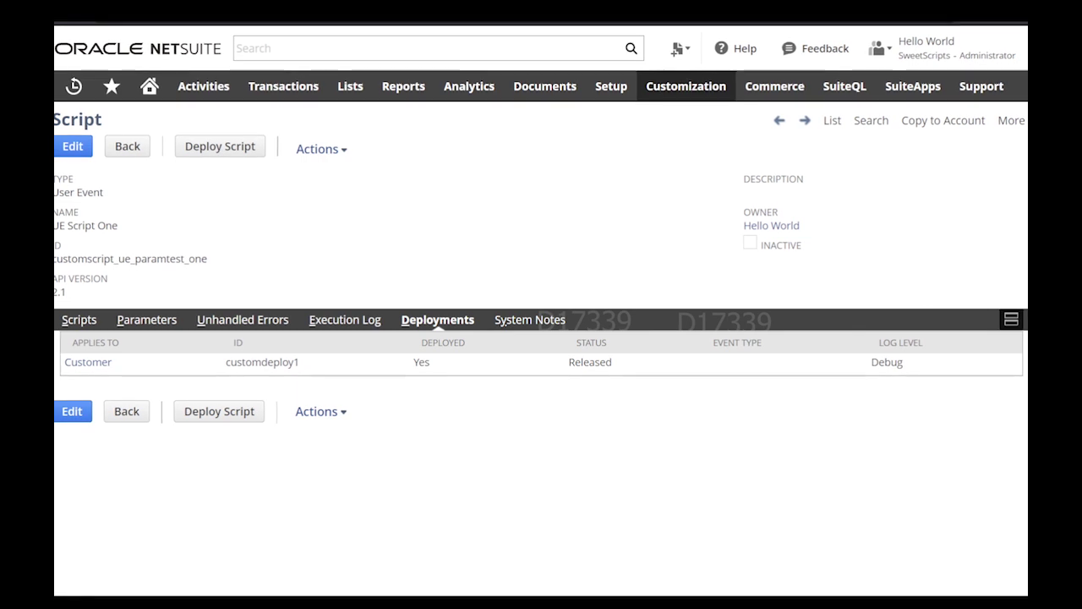
Switch to NetSuite and review the parameters, script file and deployments of the UE Script One record.
{"action": "left_click", "coordinate": [149, 320]}
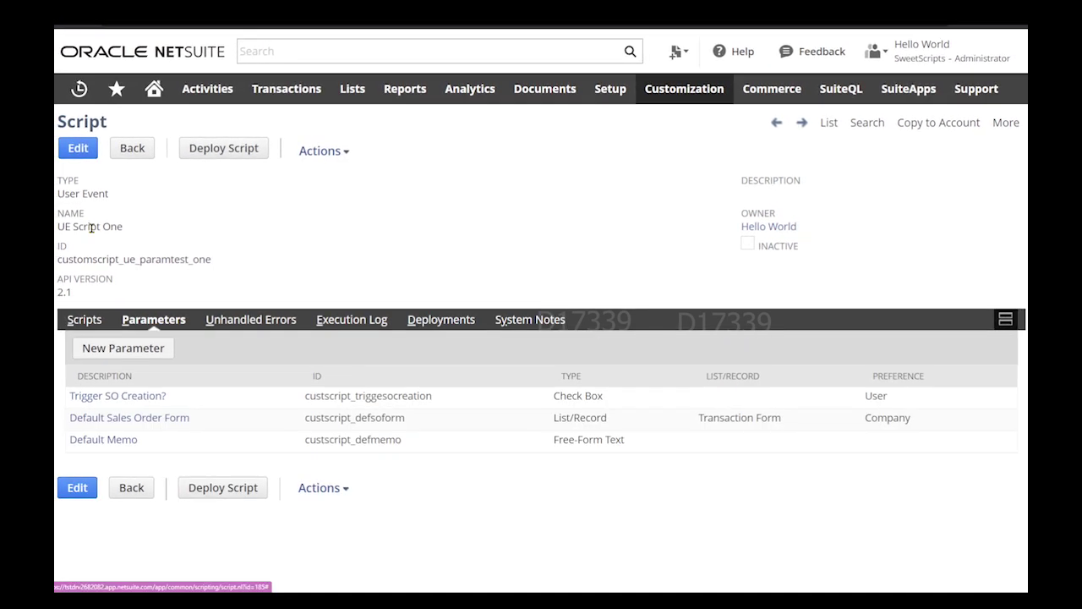
{"action": "left_click", "coordinate": [87, 320]}
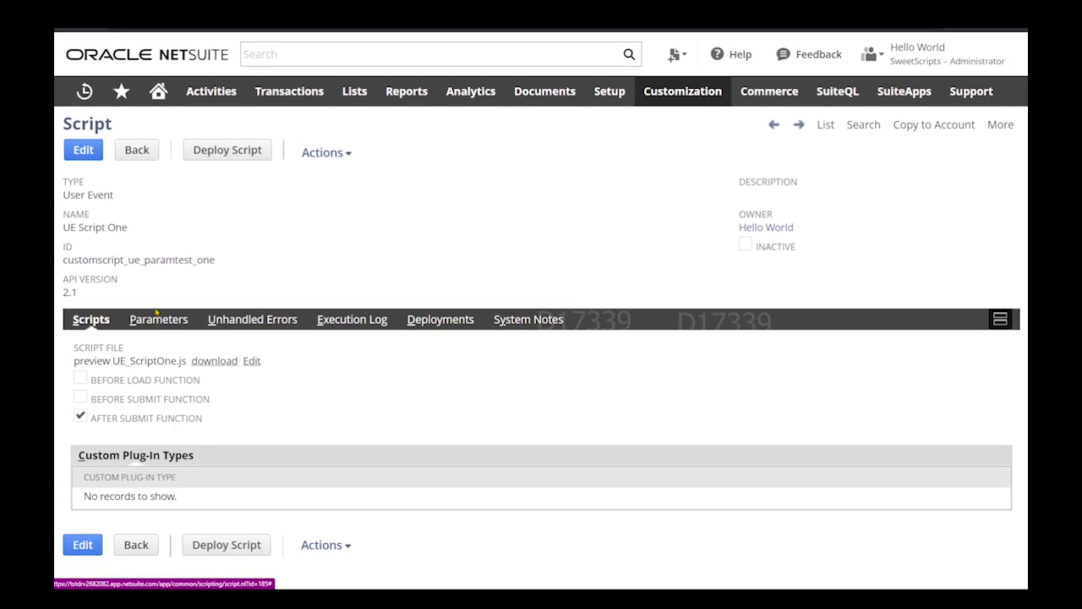
{"action": "left_click", "coordinate": [156, 321]}
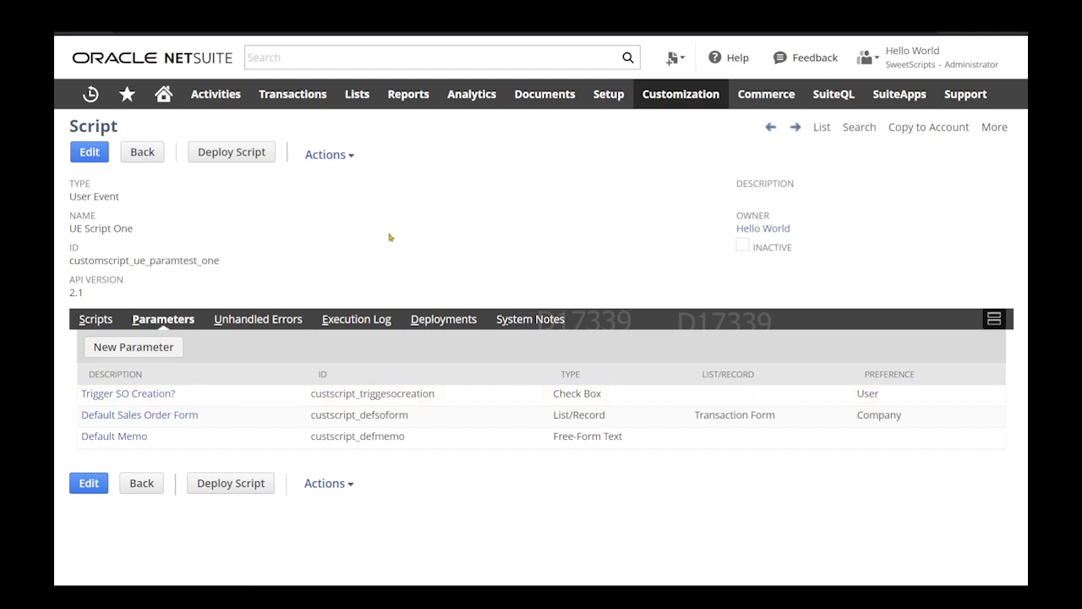
{"action": "left_click", "coordinate": [445, 323]}
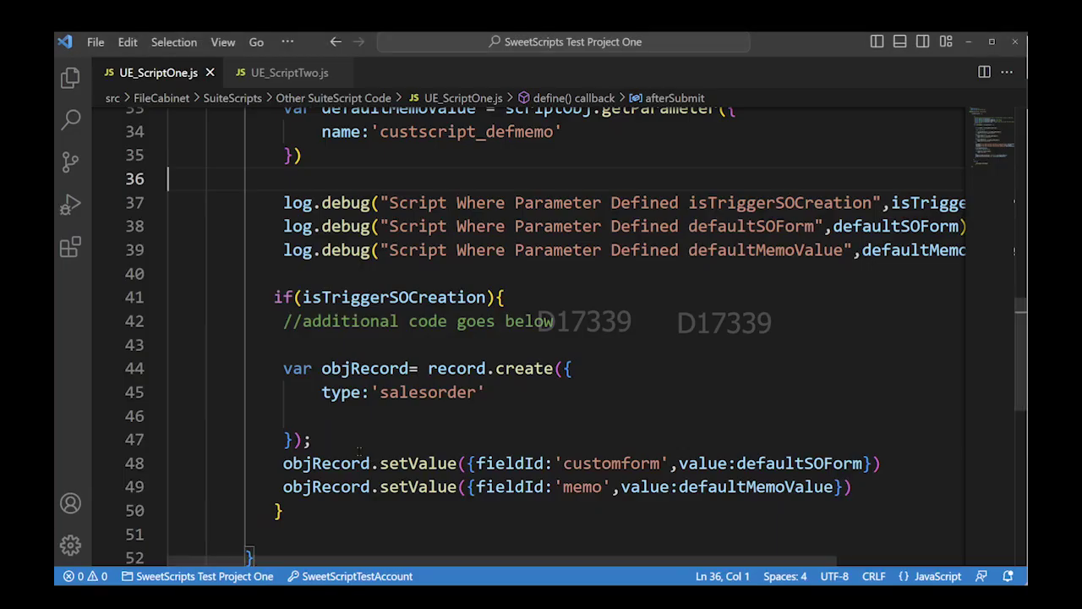
Examine the return block at the end of UE_ScriptOne.js that exposes the afterSubmit entry point.
{"action": "scroll", "coordinate": [361, 302], "scroll_direction": "down", "scroll_amount": 5}
{"action": "left_click", "coordinate": [361, 301]}
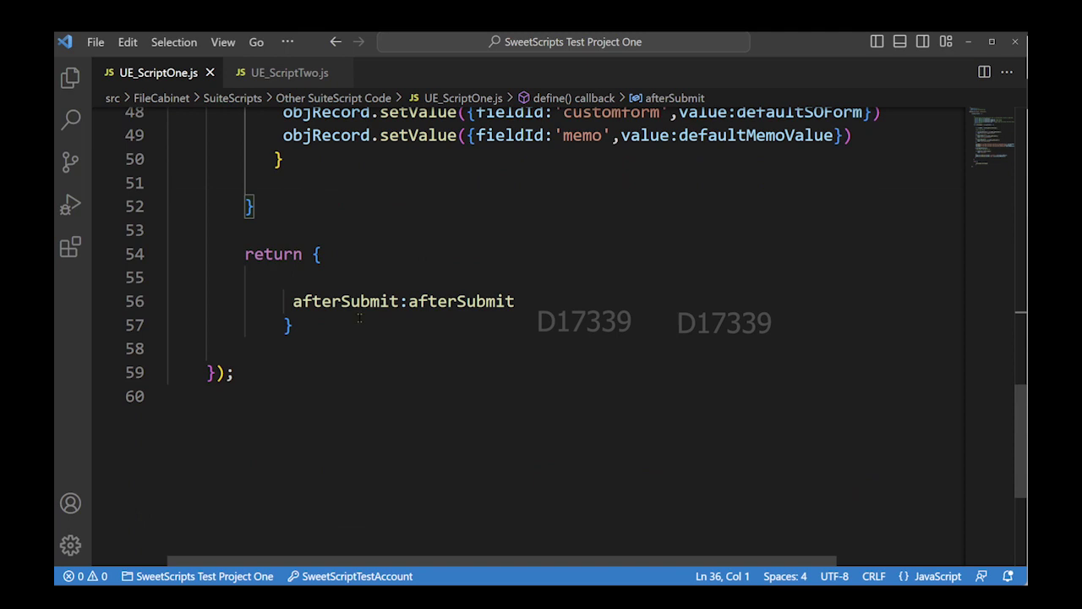
{"action": "left_click", "coordinate": [350, 337]}
Switch to NetSuite, open the customer Sweet Script B for editing and save it to trigger the user event scripts.
{"action": "key", "text": "alt+Tab"}
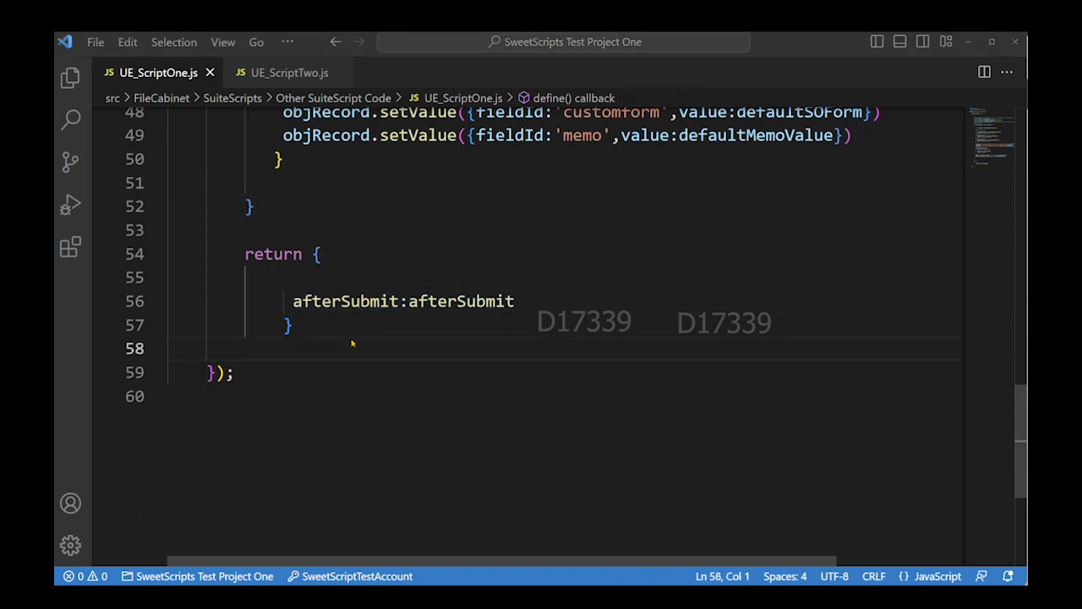
{"action": "mouse_move", "coordinate": [357, 94]}
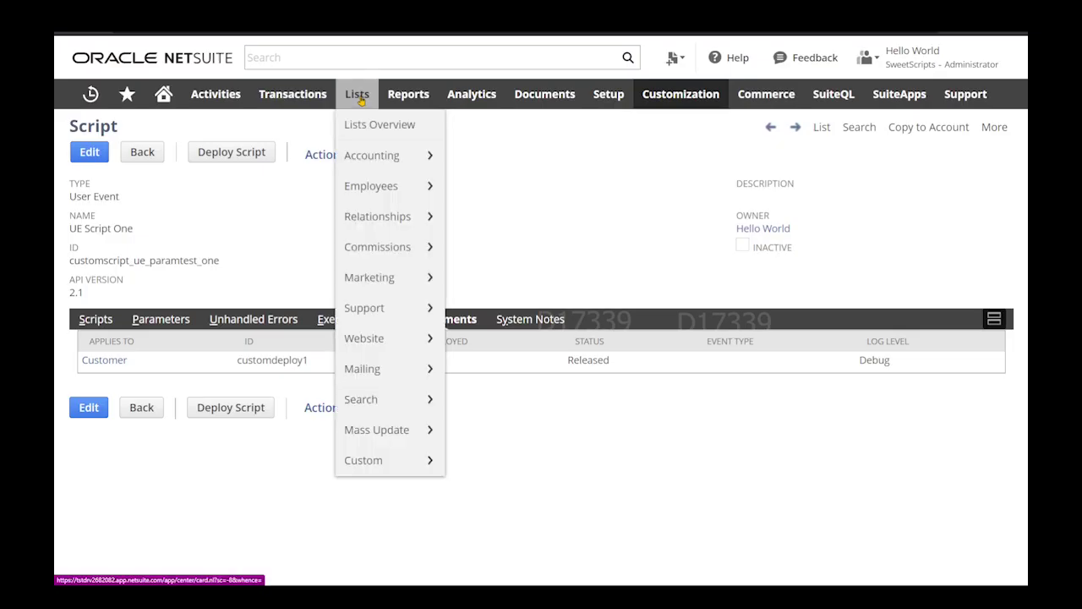
{"action": "mouse_move", "coordinate": [435, 216]}
{"action": "left_click", "coordinate": [484, 285]}
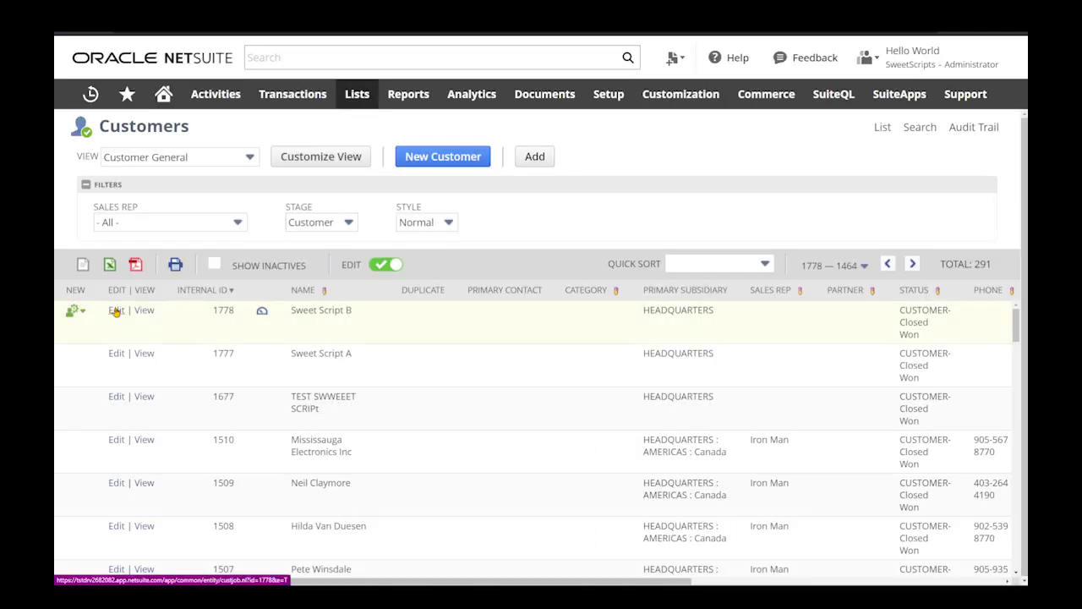
{"action": "left_click", "coordinate": [116, 311]}
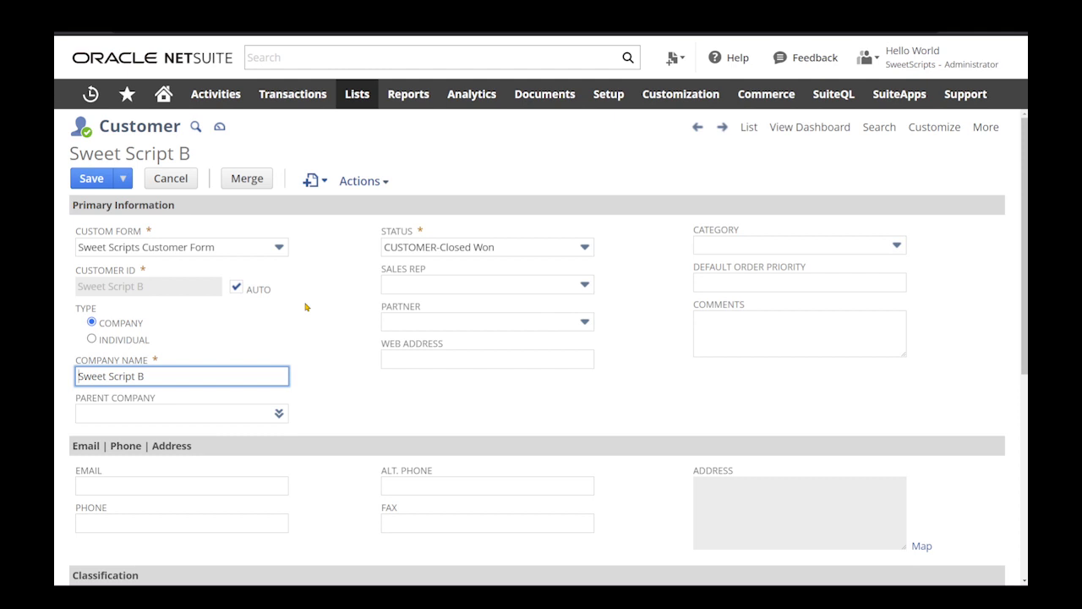
{"action": "left_click", "coordinate": [93, 180]}
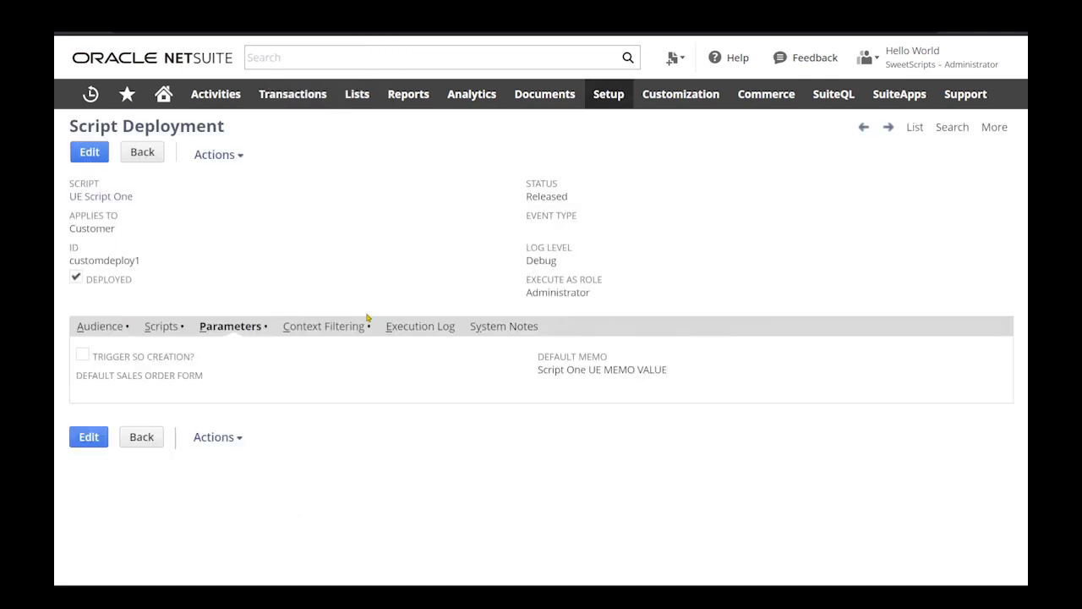
Refresh the execution log on UE Script One's deployment and read the isTriggerSOCreation entry.
{"action": "left_click", "coordinate": [416, 329]}
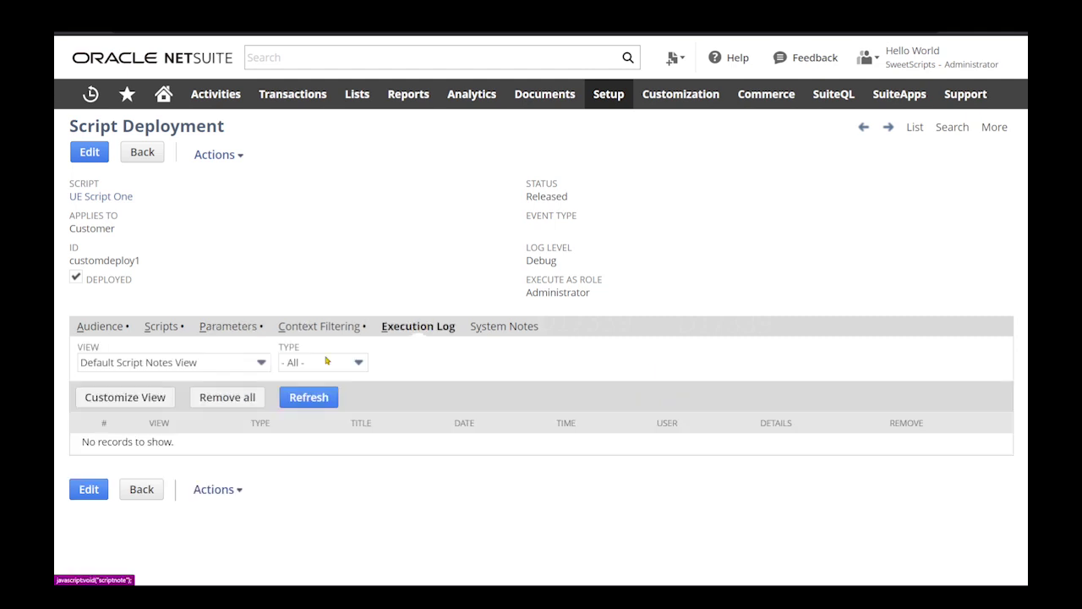
{"action": "left_click", "coordinate": [310, 398]}
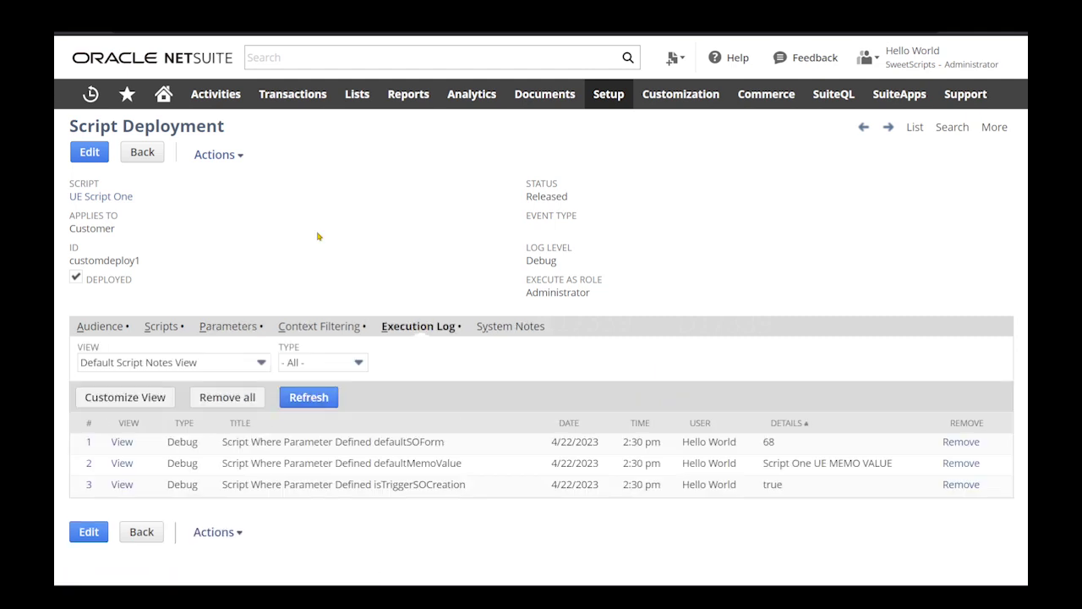
{"action": "left_click_drag", "start_coordinate": [467, 486], "coordinate": [372, 486]}
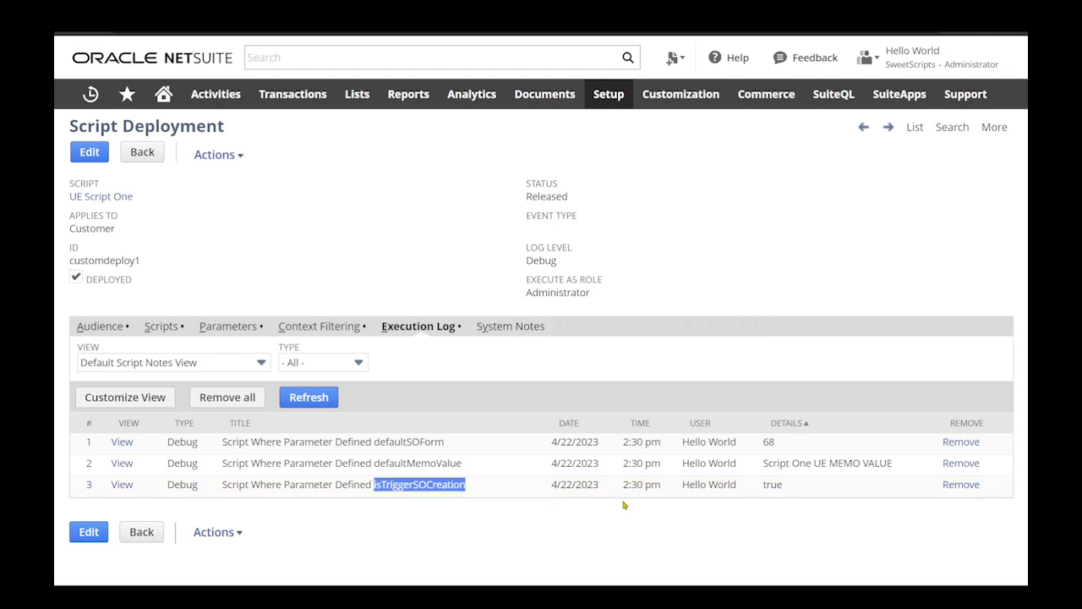
{"action": "left_click_drag", "start_coordinate": [785, 487], "coordinate": [776, 485]}
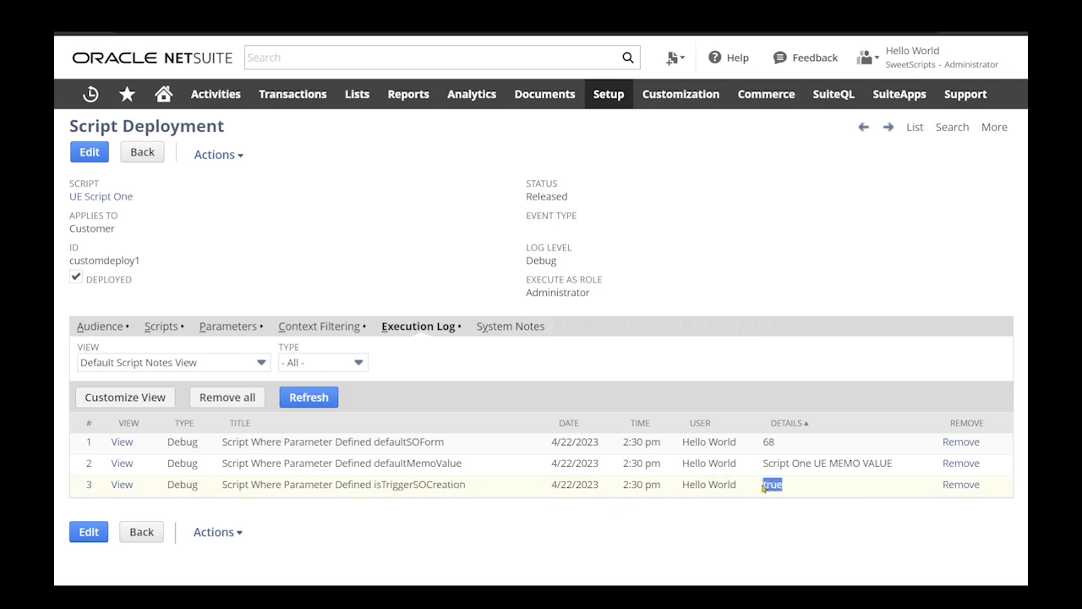
Compare the deployment's Trigger SO Creation? parameter with the isTriggerSOCreation entry in the execution log.
{"action": "left_click", "coordinate": [231, 330]}
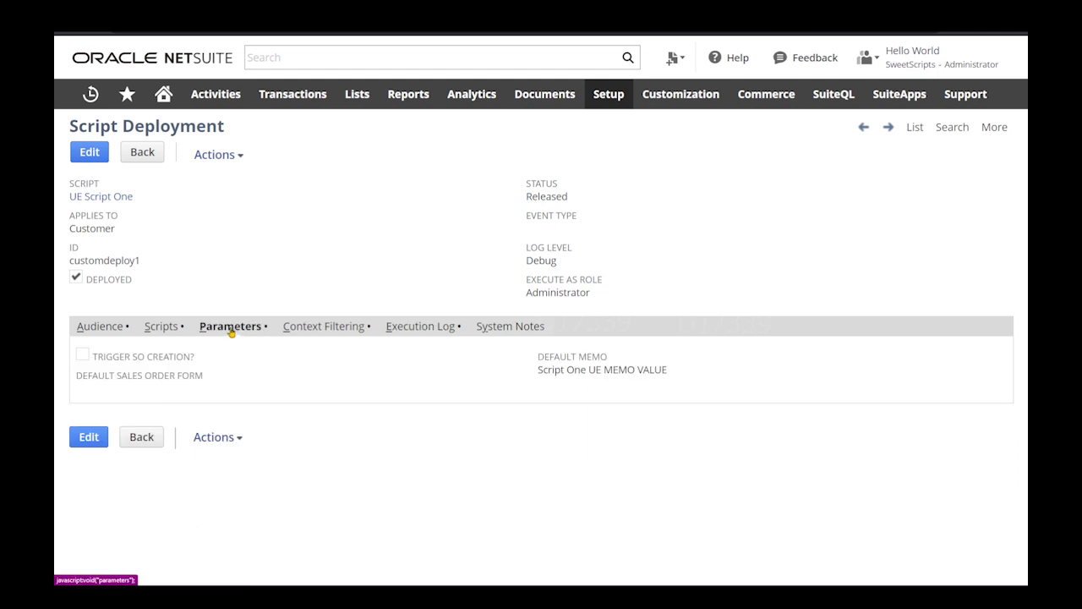
{"action": "left_click_drag", "start_coordinate": [197, 361], "coordinate": [94, 363]}
{"action": "left_click", "coordinate": [309, 245]}
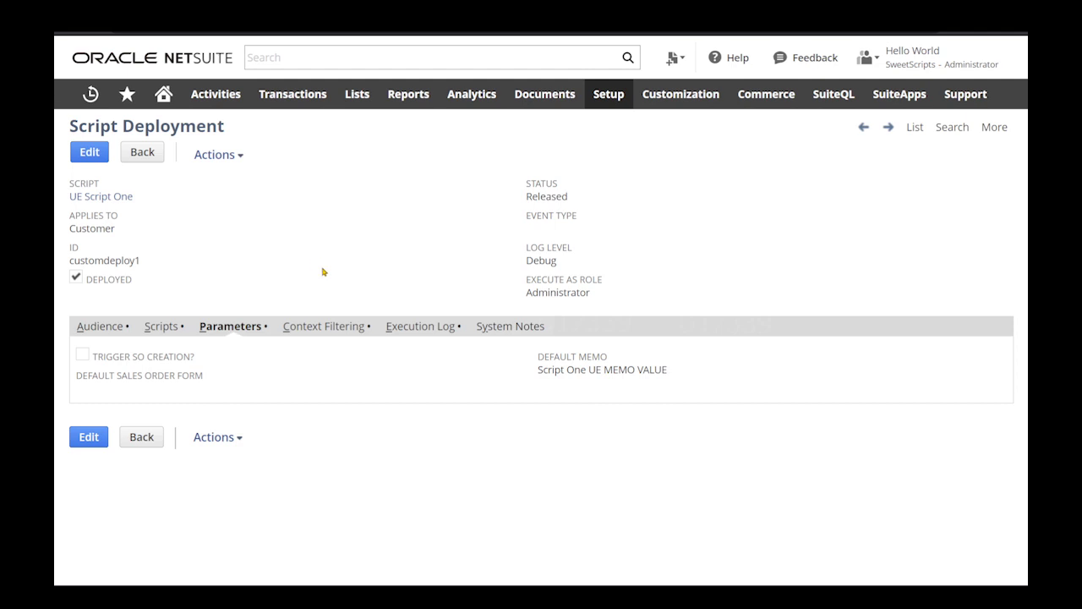
{"action": "left_click", "coordinate": [406, 330]}
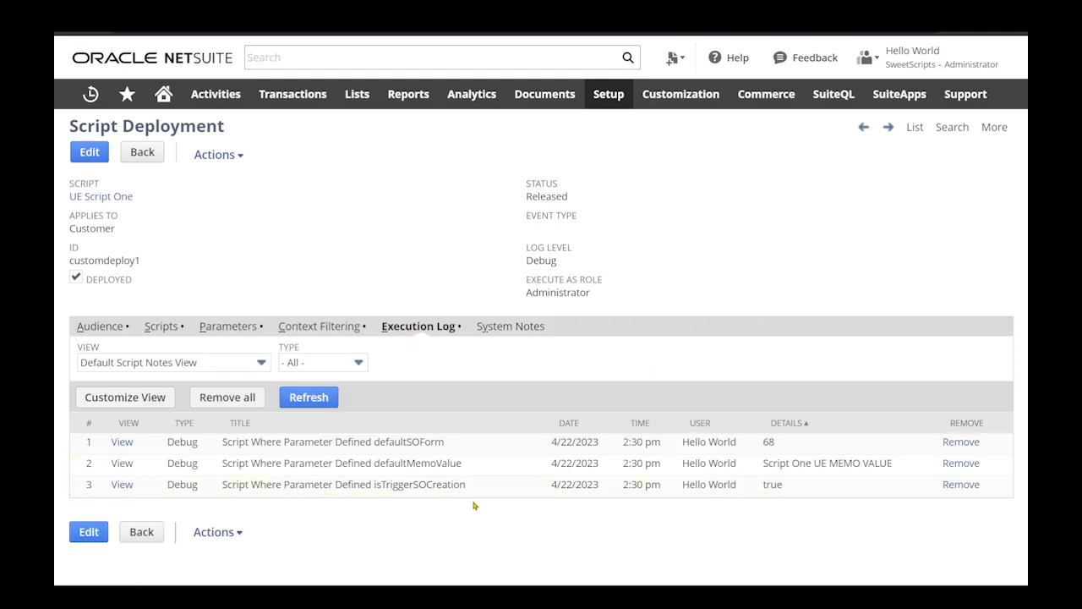
{"action": "left_click_drag", "start_coordinate": [466, 485], "coordinate": [378, 487]}
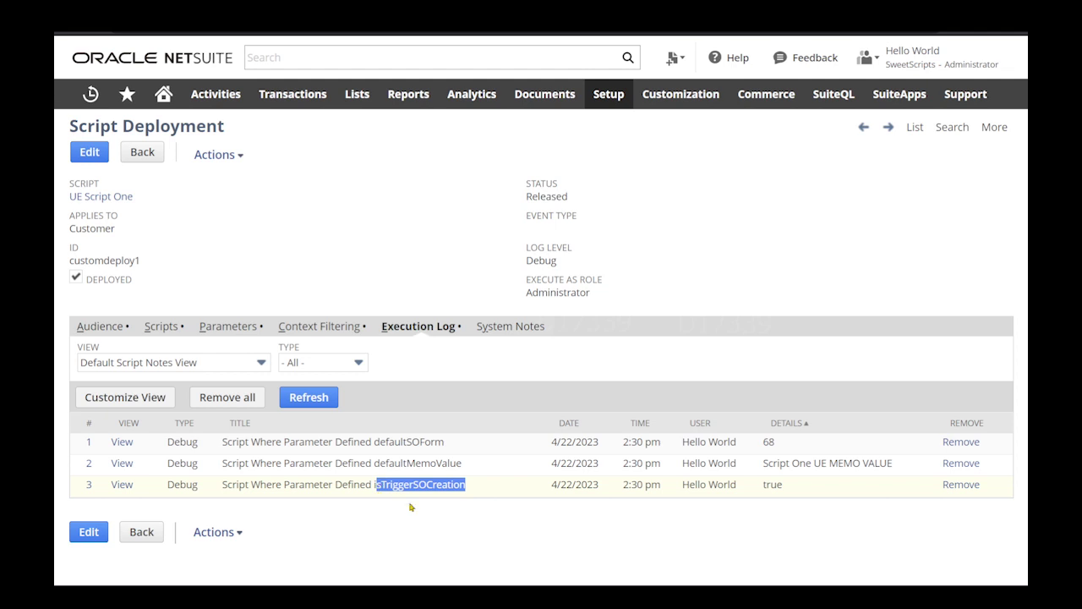
Compare the logged defaultMemoValue entry with the Default Memo parameter on UE Script One's deployment.
{"action": "left_click", "coordinate": [470, 468]}
{"action": "left_click_drag", "start_coordinate": [470, 465], "coordinate": [375, 466]}
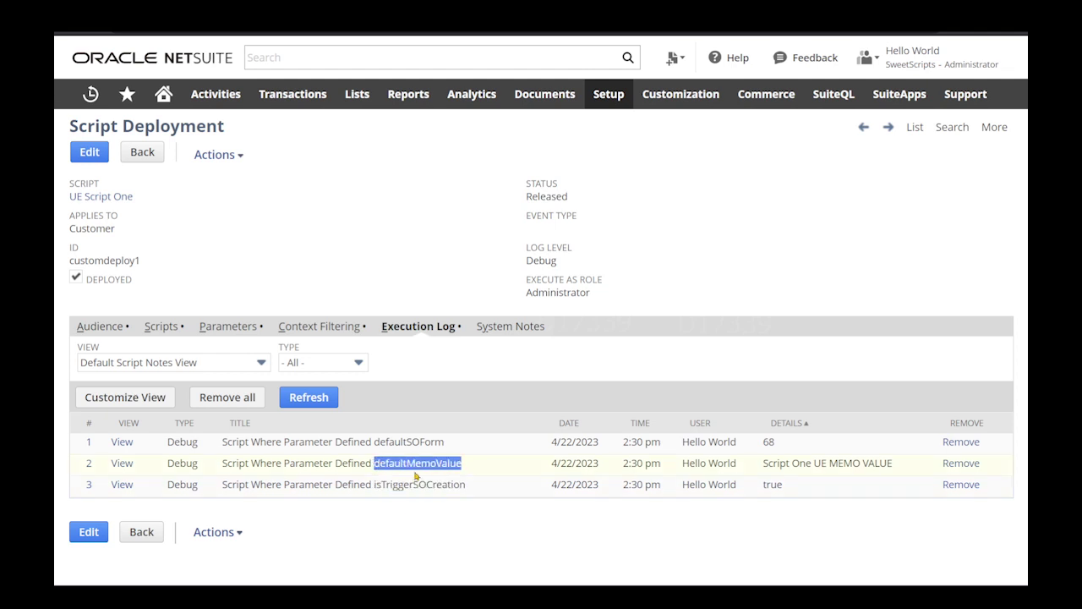
{"action": "left_click_drag", "start_coordinate": [902, 464], "coordinate": [767, 466]}
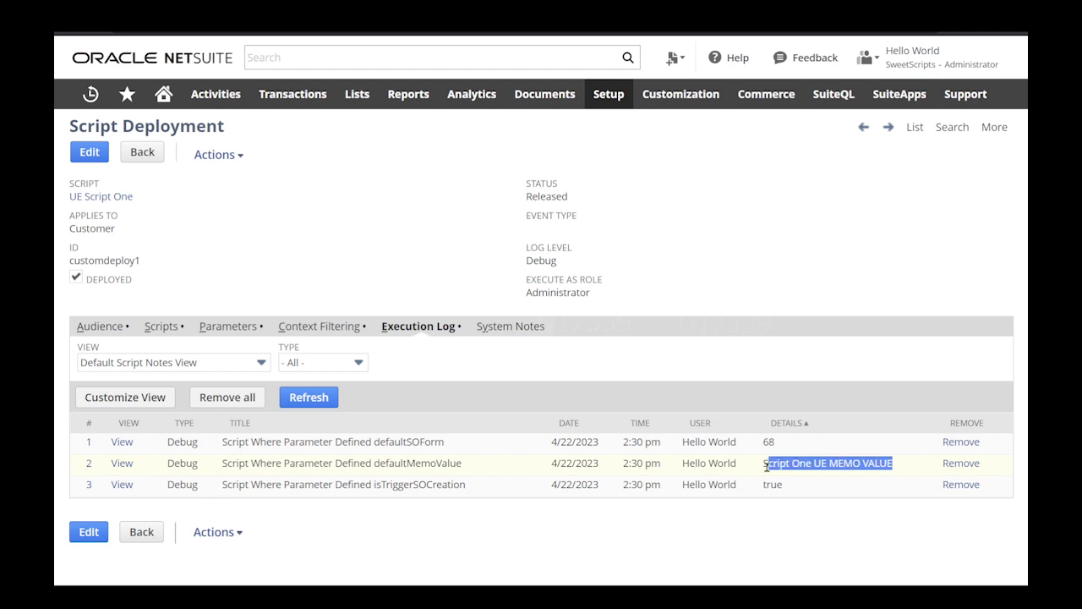
{"action": "left_click", "coordinate": [202, 332]}
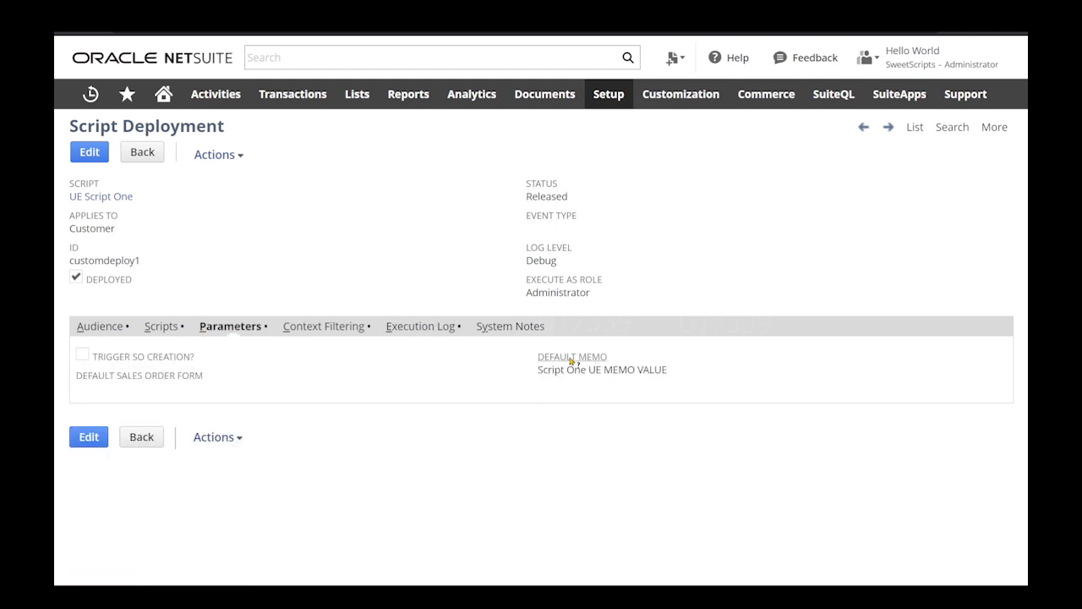
Check the details logged for defaultSOForm in the UE Script One deployment's execution log.
{"action": "left_click", "coordinate": [432, 330]}
{"action": "left_click_drag", "start_coordinate": [465, 437], "coordinate": [375, 447]}
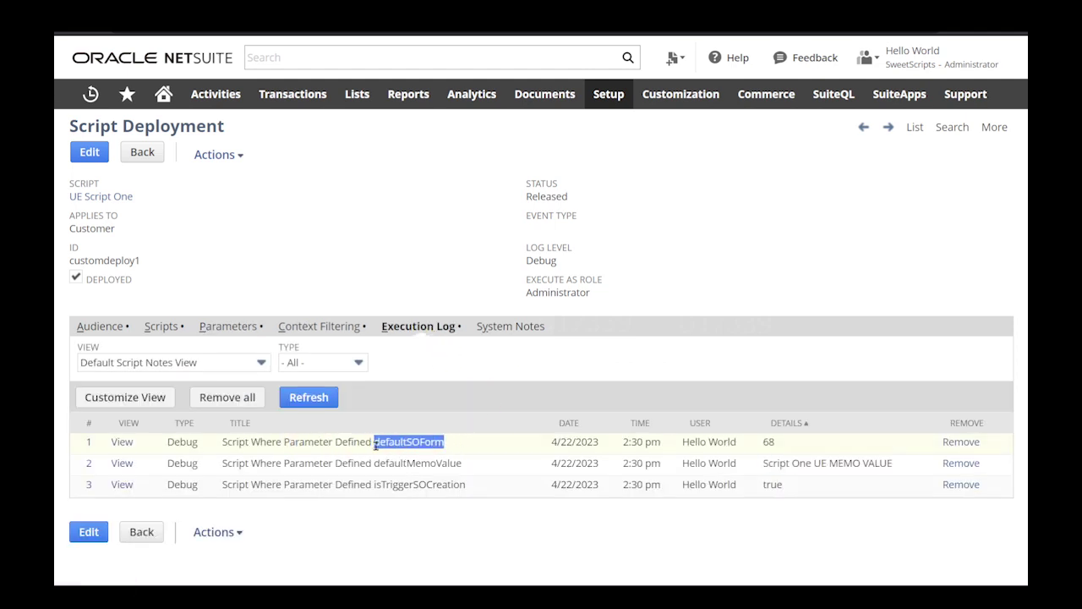
{"action": "left_click", "coordinate": [786, 445]}
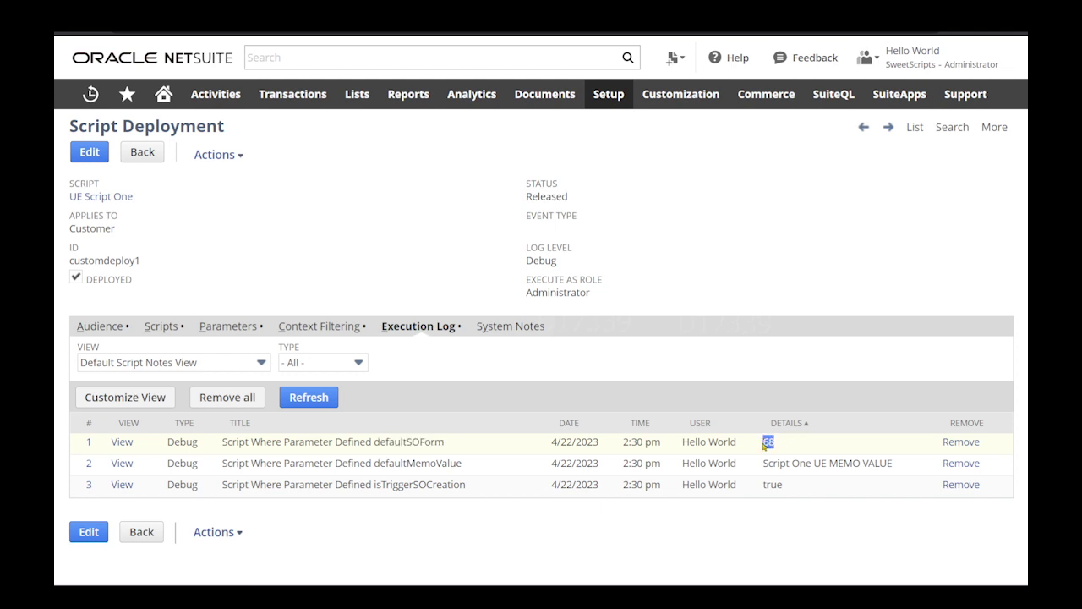
{"action": "left_click", "coordinate": [740, 292]}
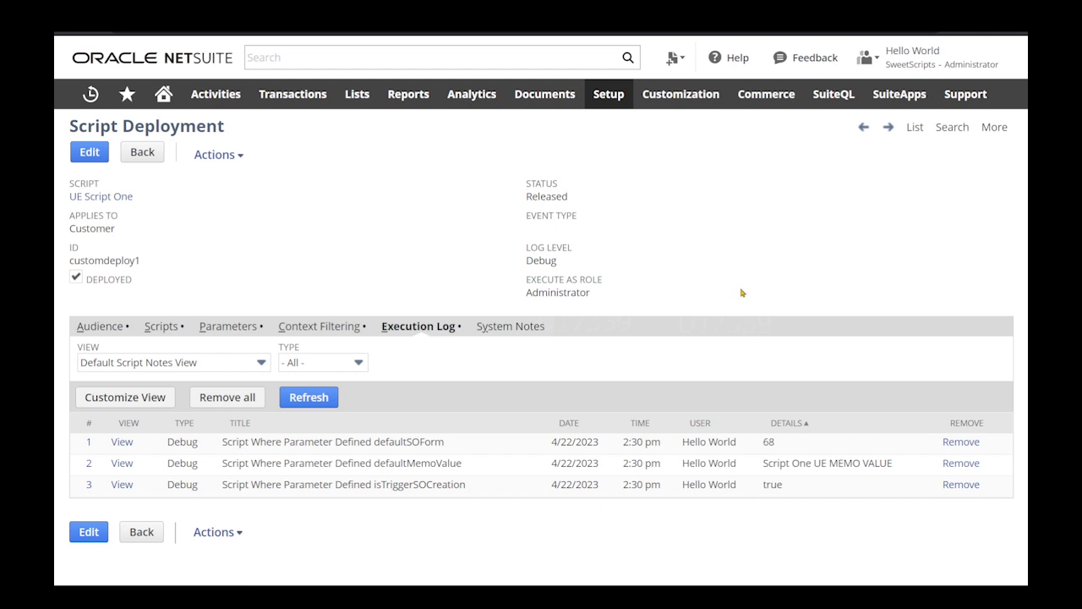
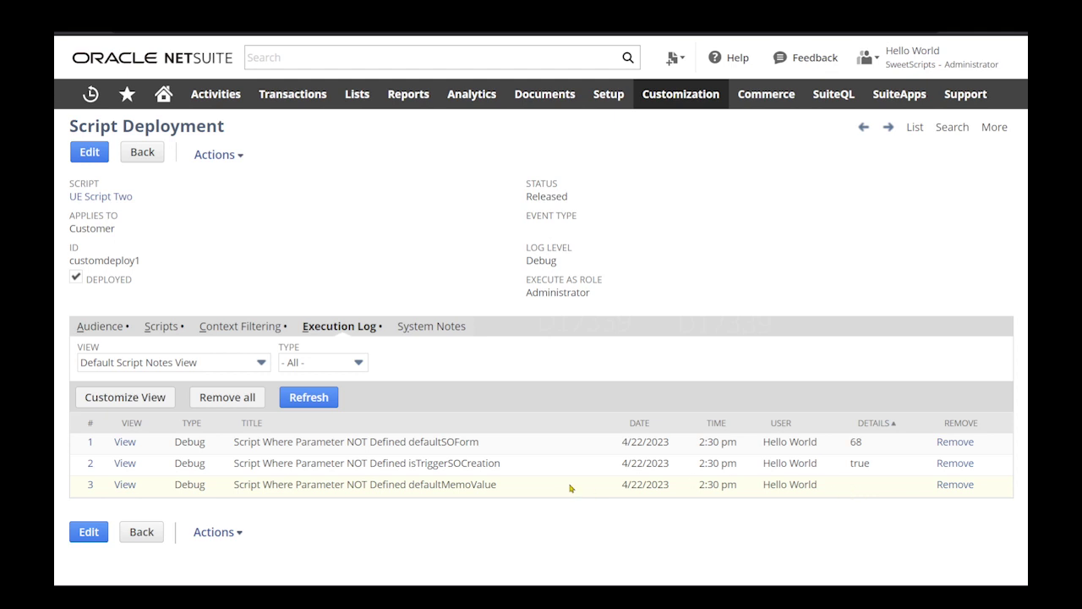
Check the details logged for isTriggerSOCreation in the UE Script Two deployment's execution log.
{"action": "left_click_drag", "start_coordinate": [511, 464], "coordinate": [410, 463]}
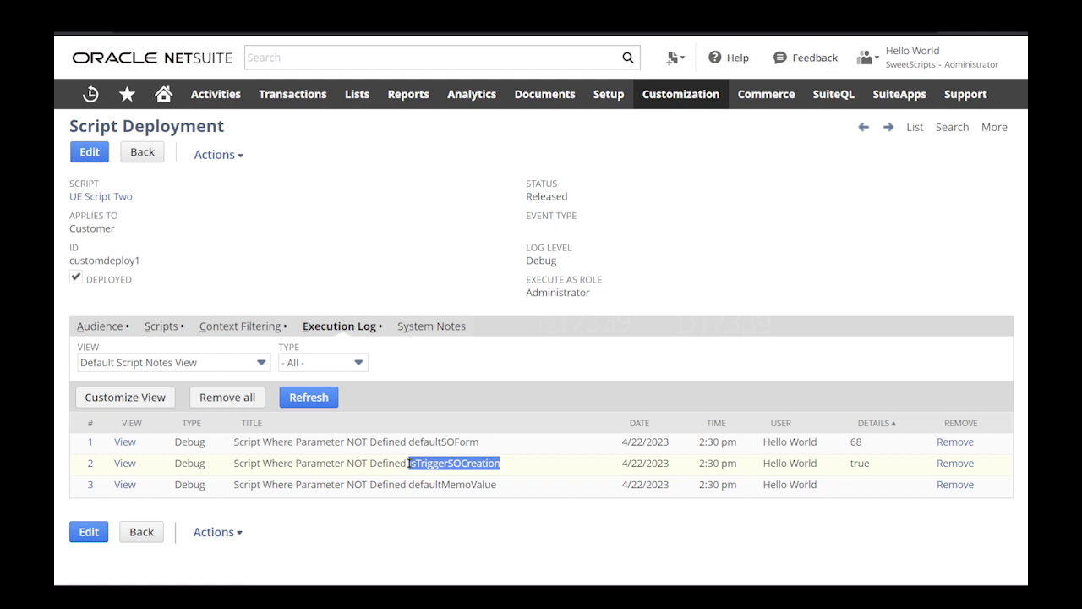
{"action": "left_click", "coordinate": [511, 465]}
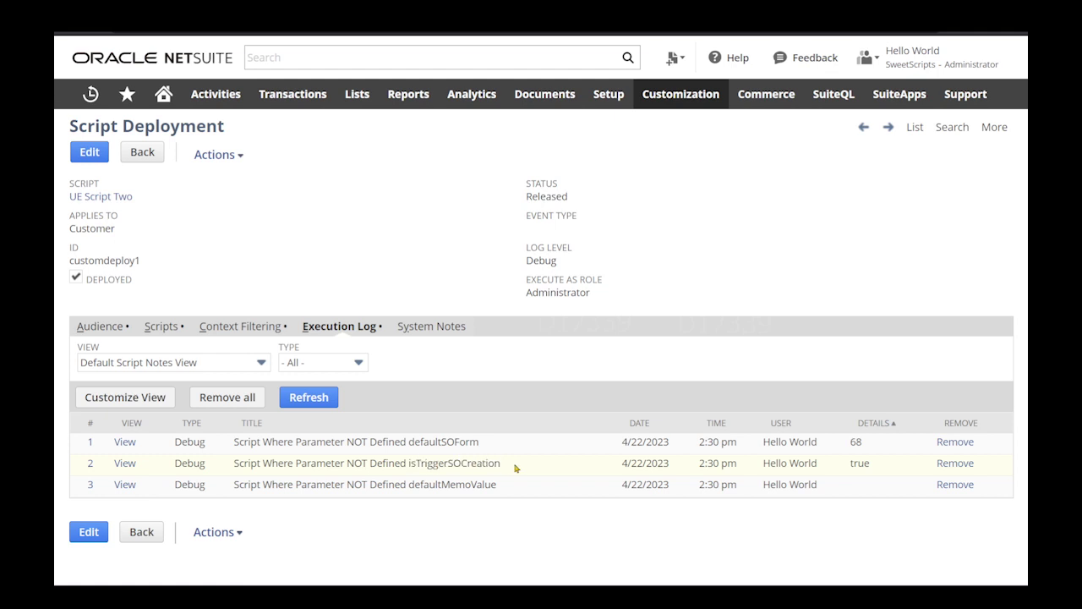
{"action": "left_click_drag", "start_coordinate": [867, 462], "coordinate": [850, 465]}
{"action": "left_click", "coordinate": [675, 507]}
Check the defaultSOForm entry in UE Script Two's execution log, then view the parameters on the script record.
{"action": "left_click_drag", "start_coordinate": [479, 443], "coordinate": [409, 445]}
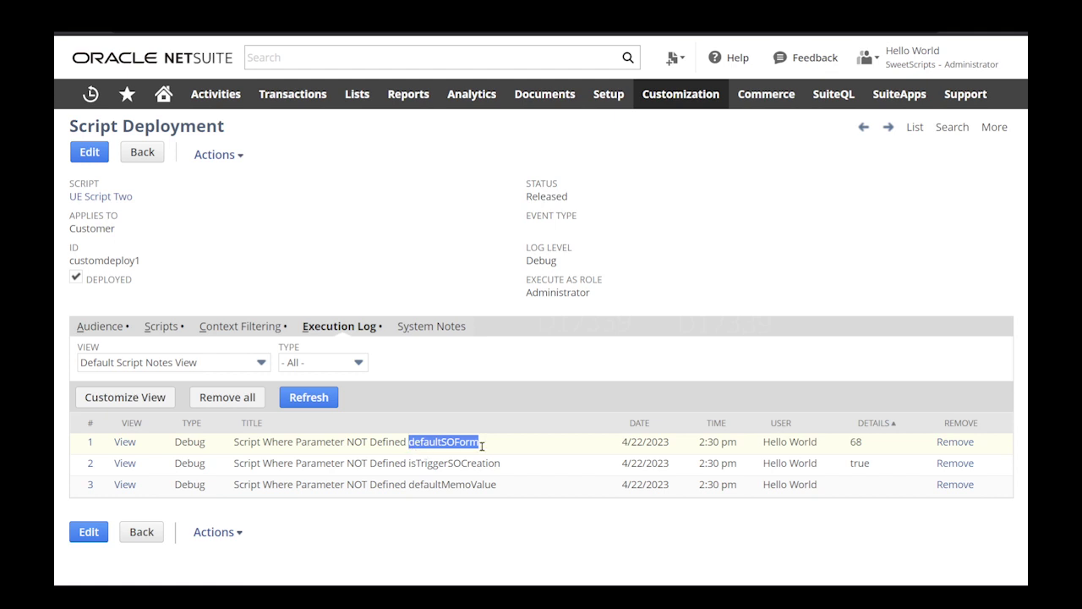
{"action": "left_click_drag", "start_coordinate": [871, 445], "coordinate": [846, 446]}
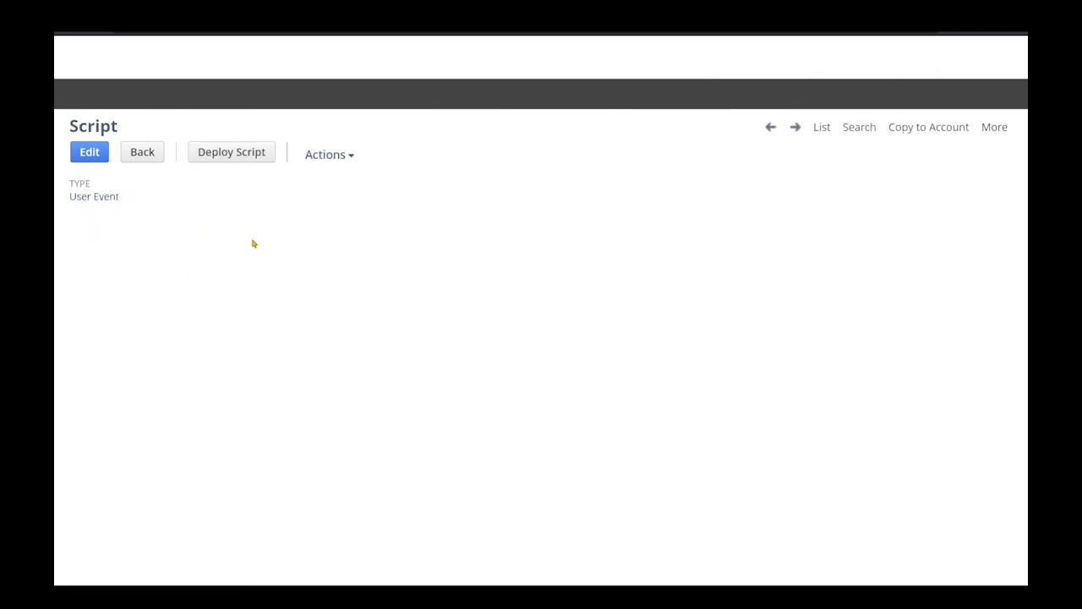
{"action": "left_click", "coordinate": [165, 319]}
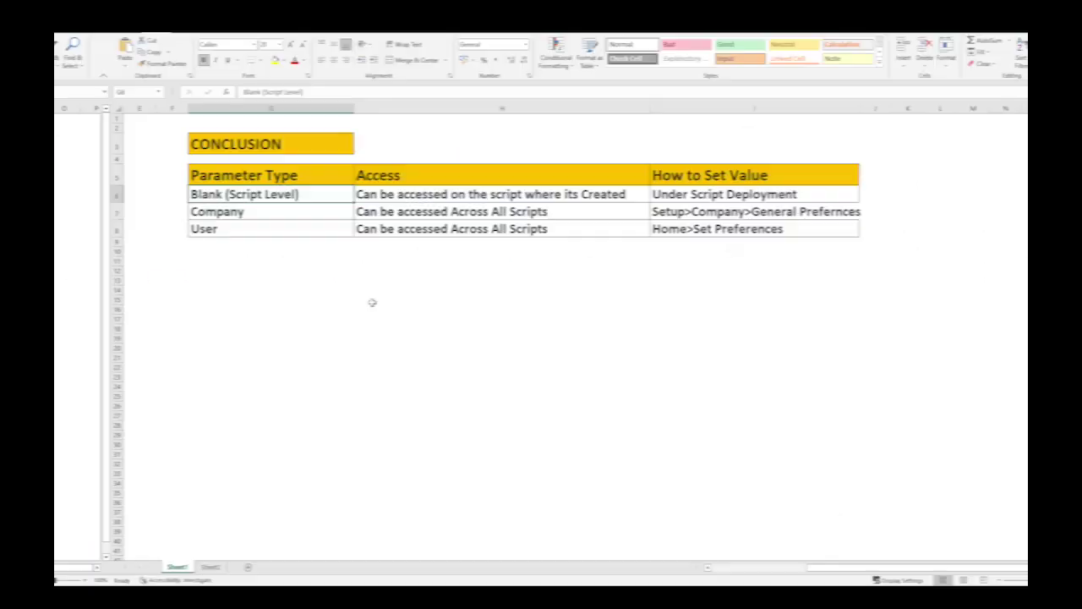
Switch to Excel and review the access scope and value location for company-level parameters in the CONCLUSION table.
{"action": "scroll", "coordinate": [372, 302], "scroll_direction": "up", "scroll_amount": 5}
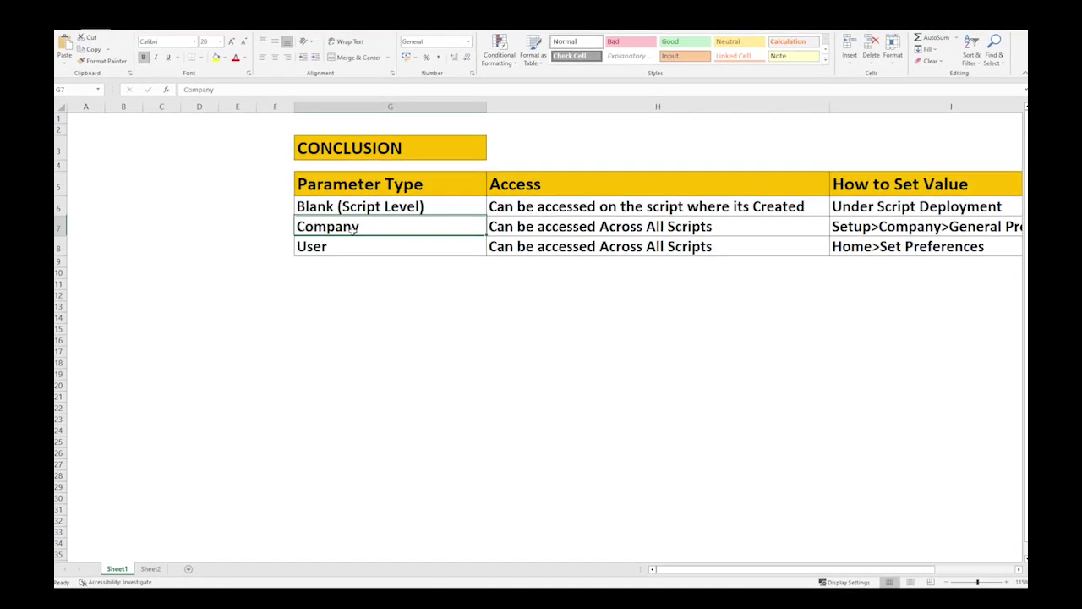
{"action": "scroll", "coordinate": [370, 295], "scroll_direction": "down", "scroll_amount": 3}
{"action": "left_click", "coordinate": [506, 211]}
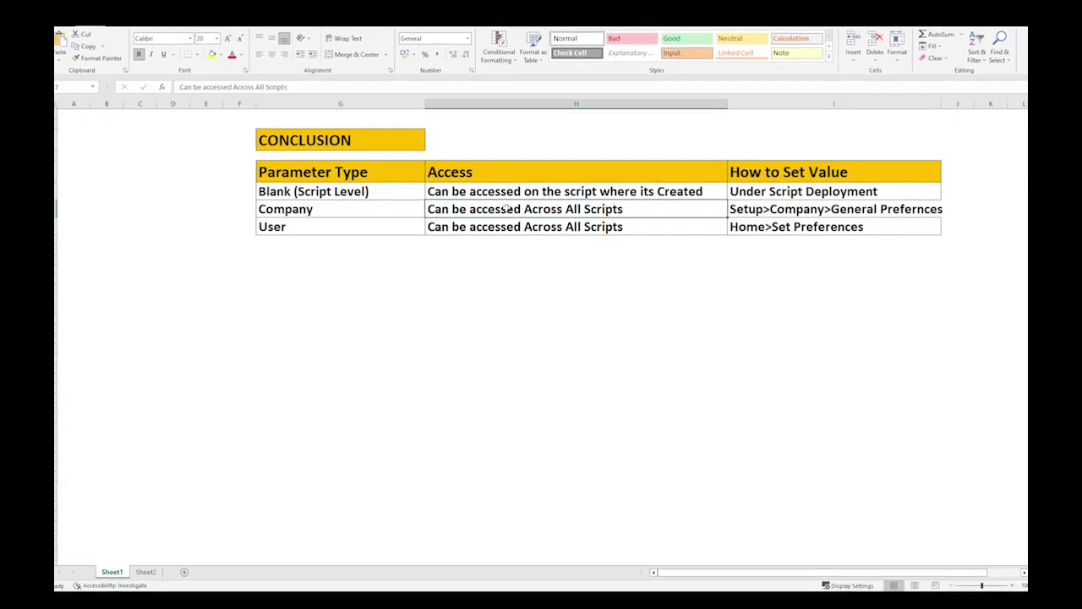
{"action": "left_click", "coordinate": [765, 210]}
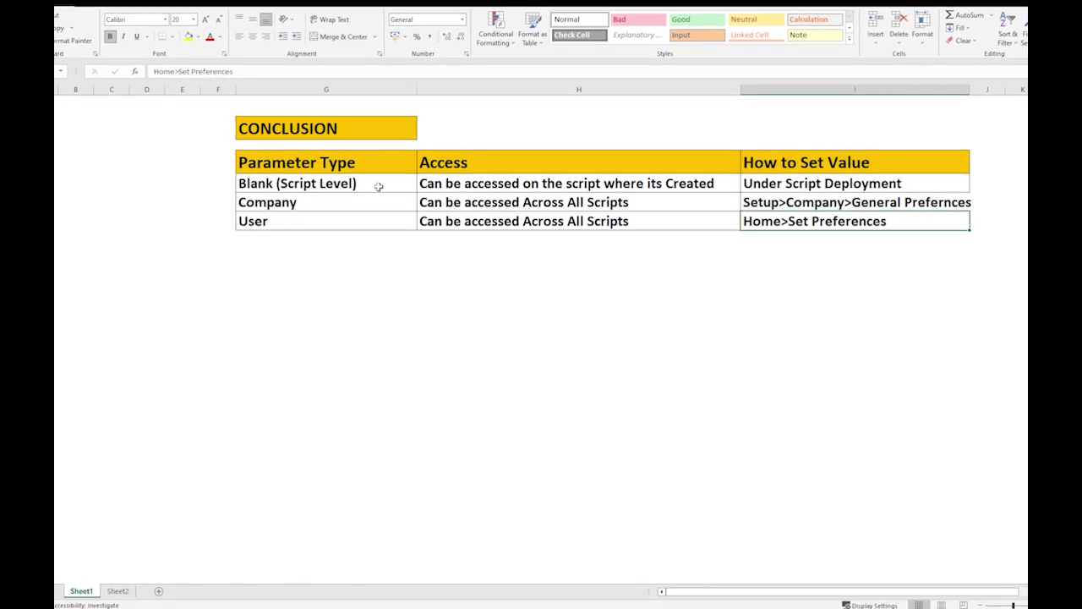
Review the Blank (Script Level) row of the CONCLUSION table, covering its access and how to set its value.
{"action": "left_click", "coordinate": [316, 183]}
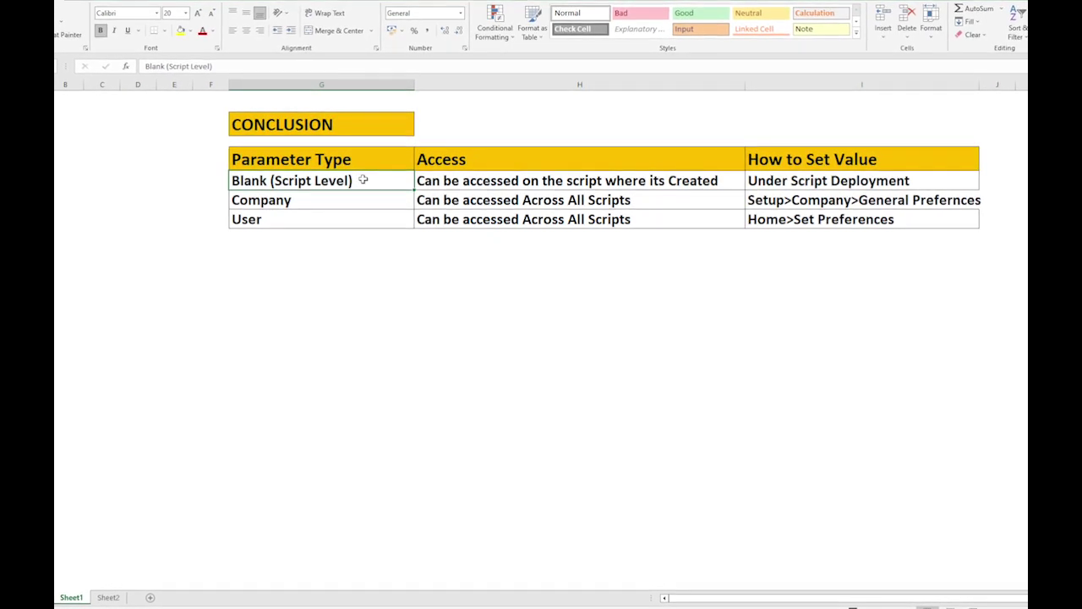
{"action": "left_click", "coordinate": [423, 180]}
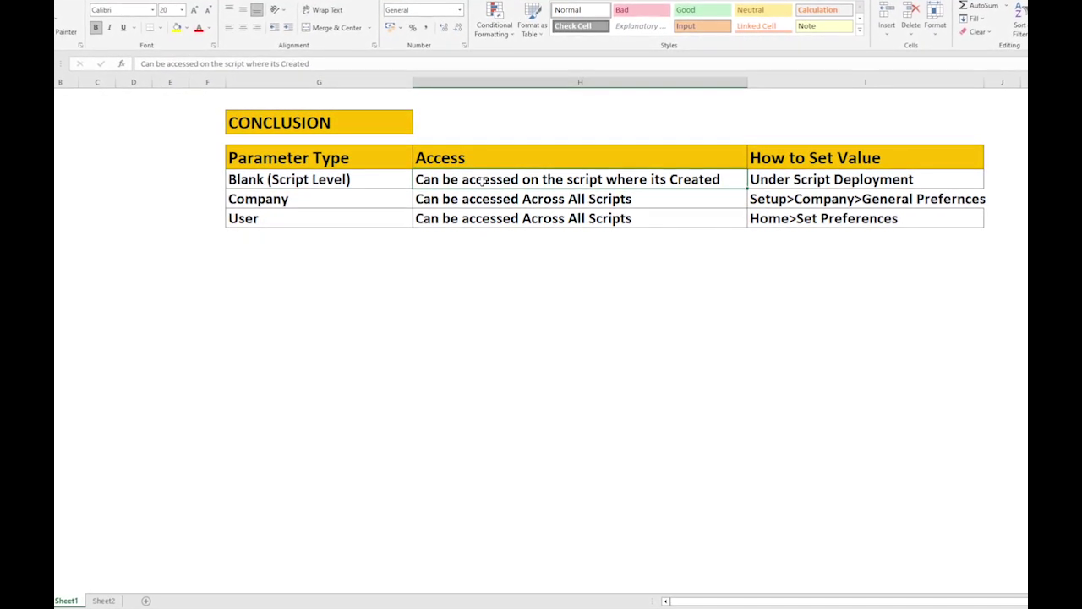
{"action": "left_click", "coordinate": [759, 180]}
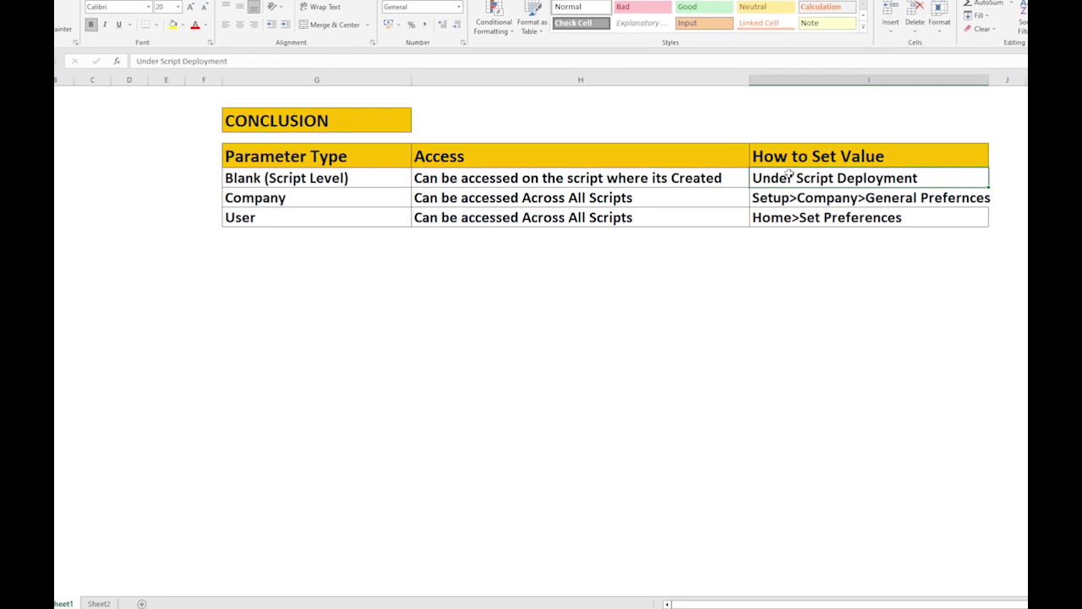
{"action": "left_click", "coordinate": [549, 179]}
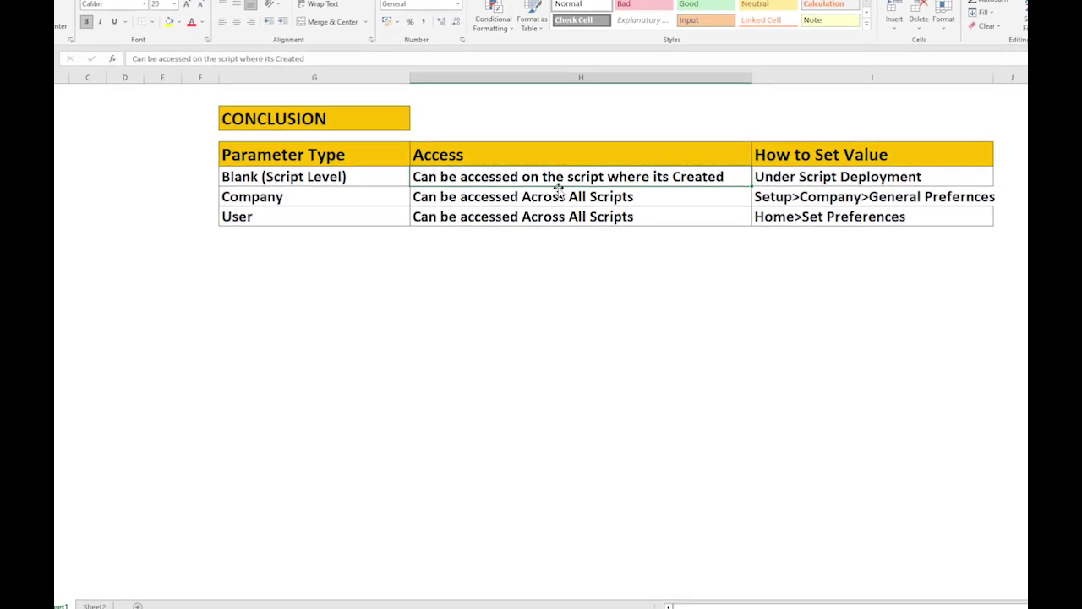